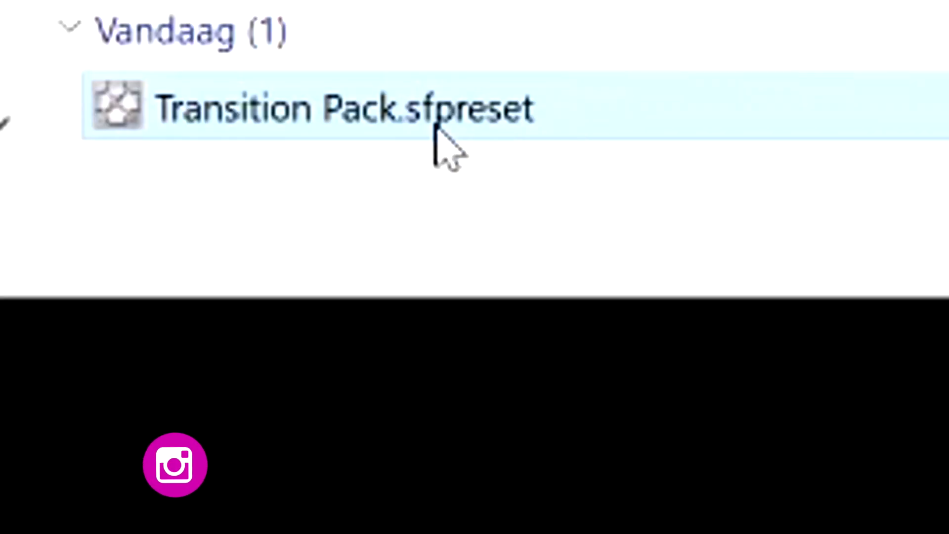
Step: Load Transition Pack.sfpreset from File Explorer into Preset Manager 2.0
mouse_move(434, 126)
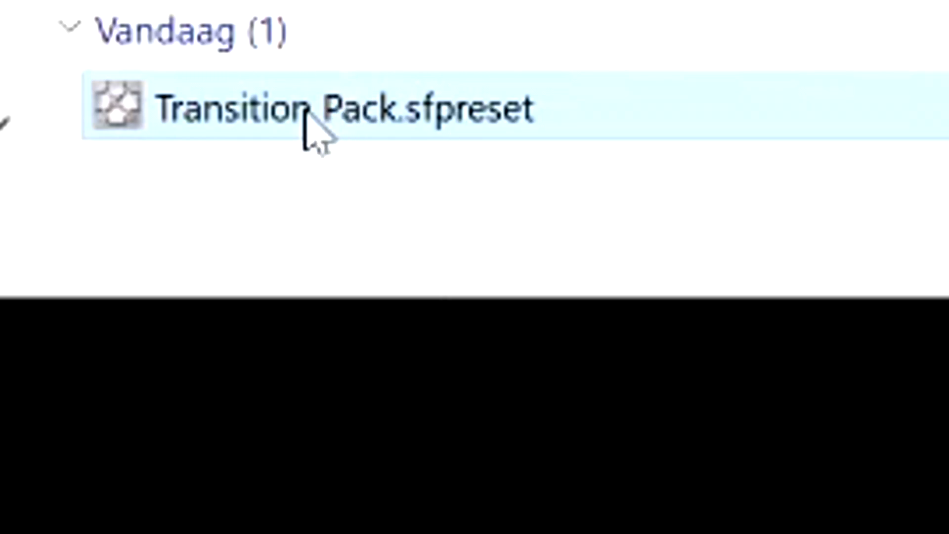
double_click(316, 123)
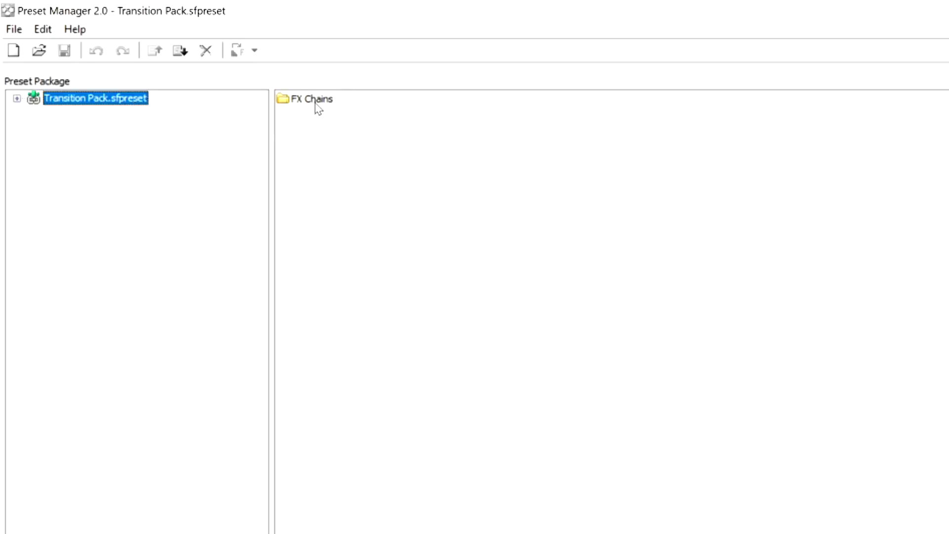
Step: Copy every preset in the pack's FX Chains folder to the system presets, then return to VEGAS Pro
double_click(316, 104)
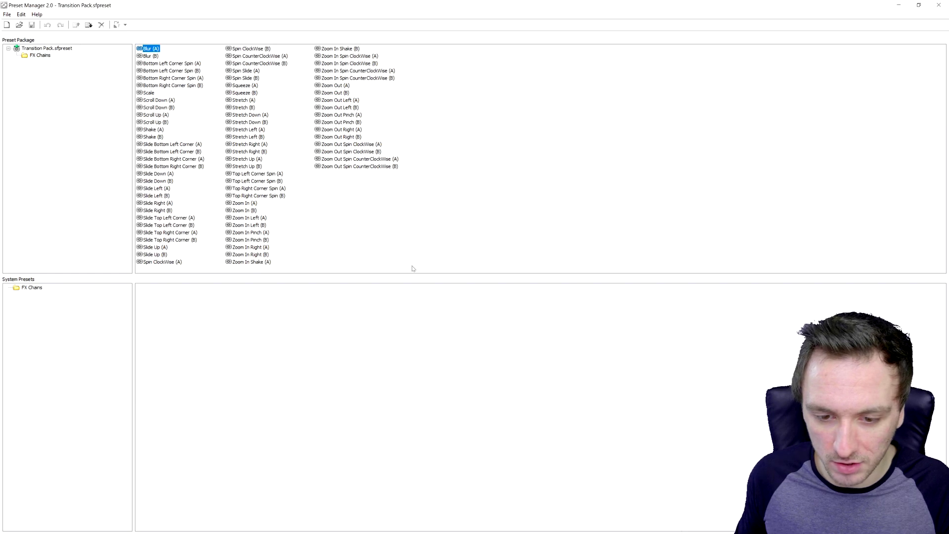
drag(481, 261, 151, 47)
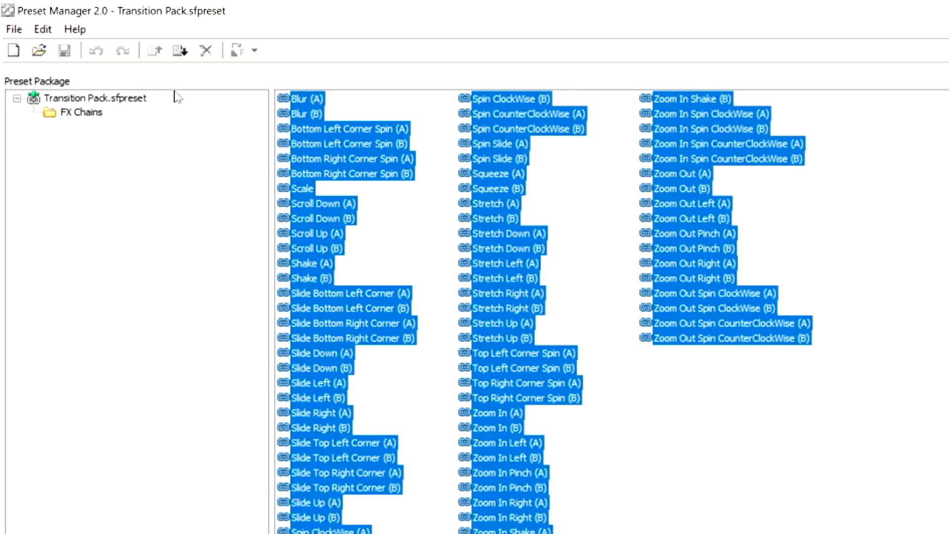
click(179, 52)
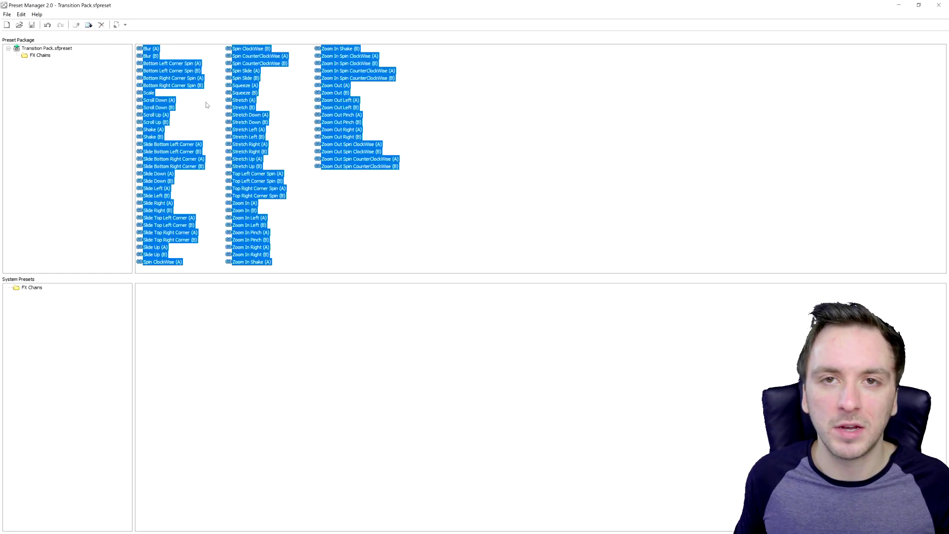
click(675, 92)
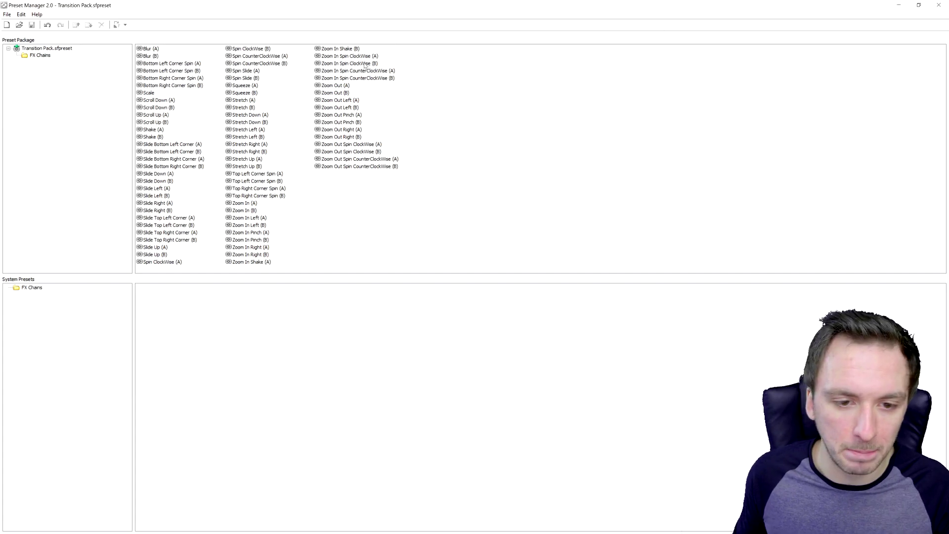
key(alt+Tab)
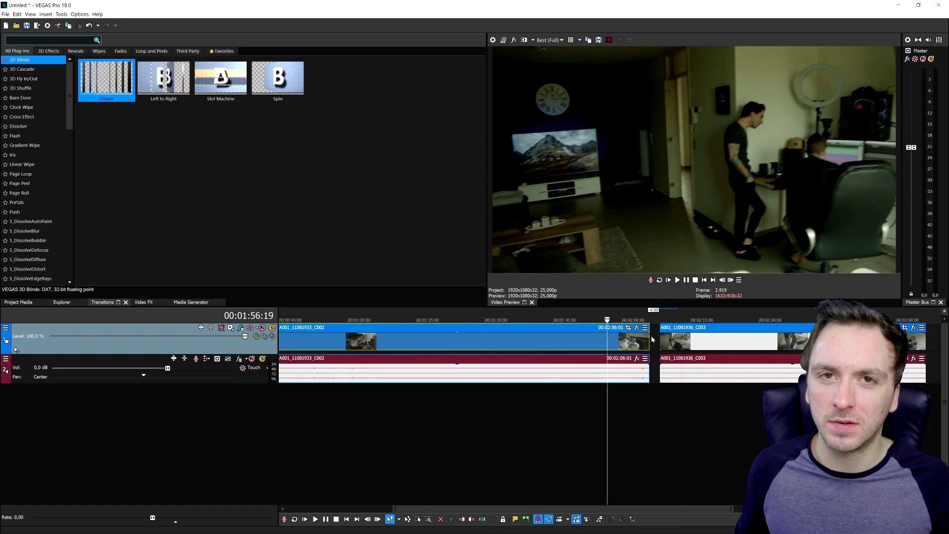
Step: Split the first clip at 00:01:23:07 and delete the part after the cut
click(506, 340)
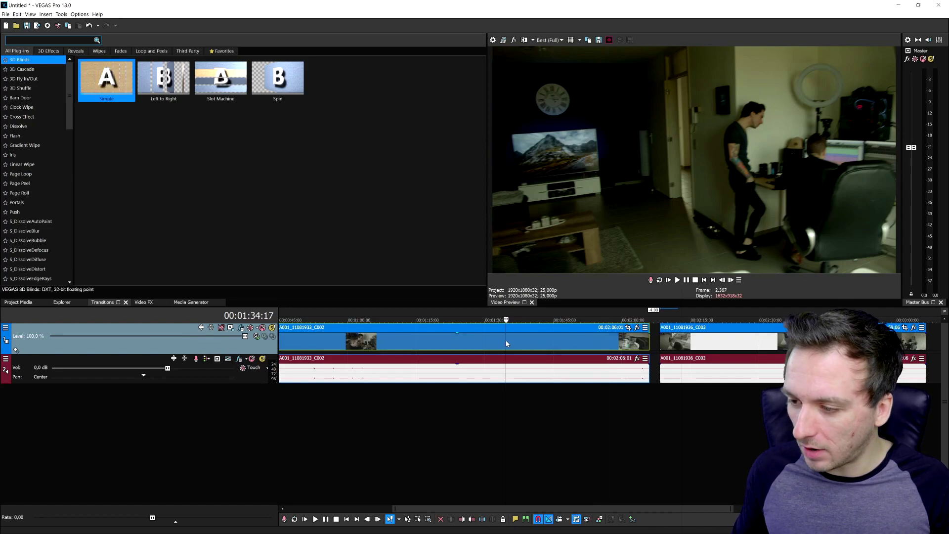
click(519, 336)
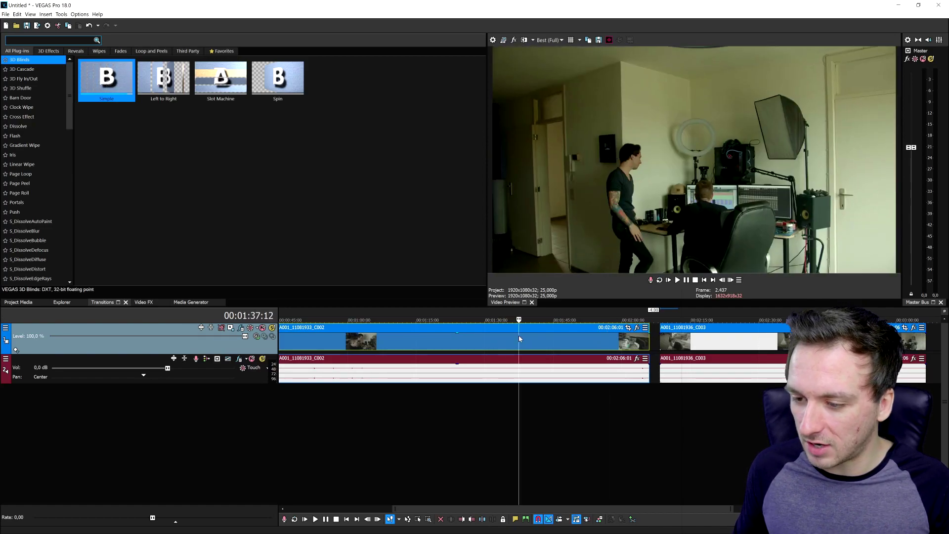
click(530, 336)
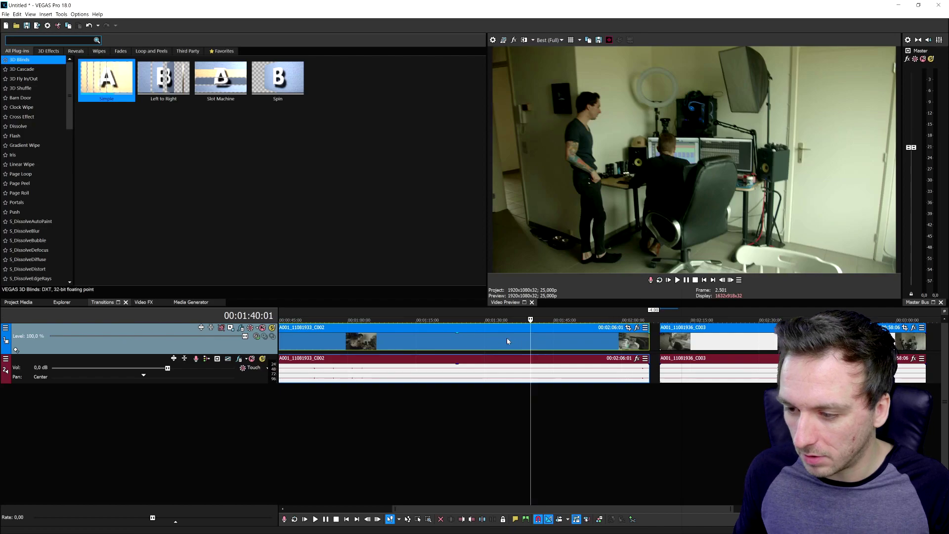
click(506, 337)
click(591, 343)
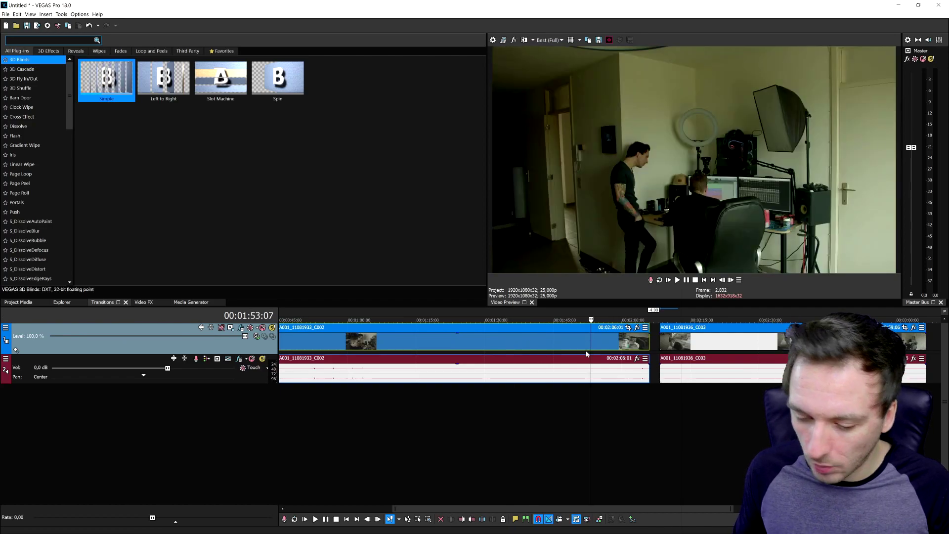
click(536, 341)
click(447, 341)
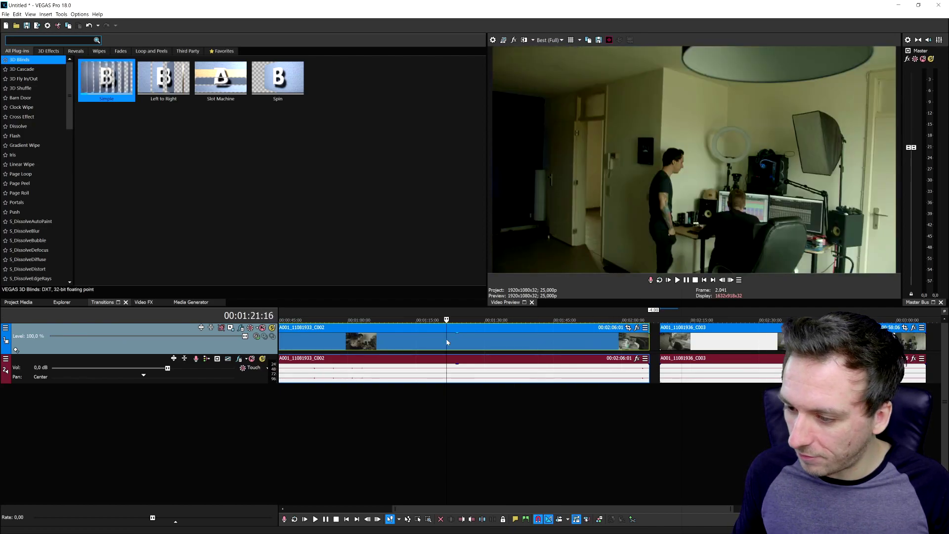
click(453, 337)
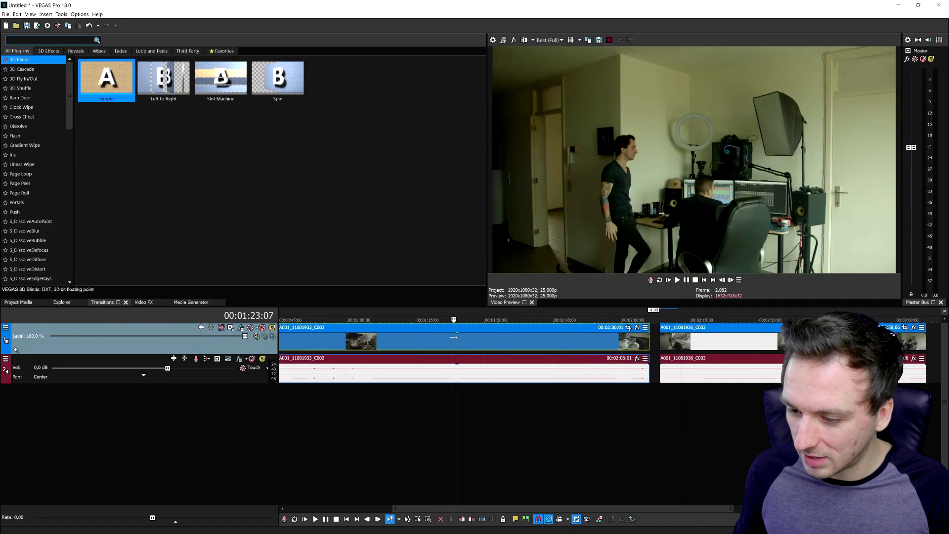
key(s)
key(Delete)
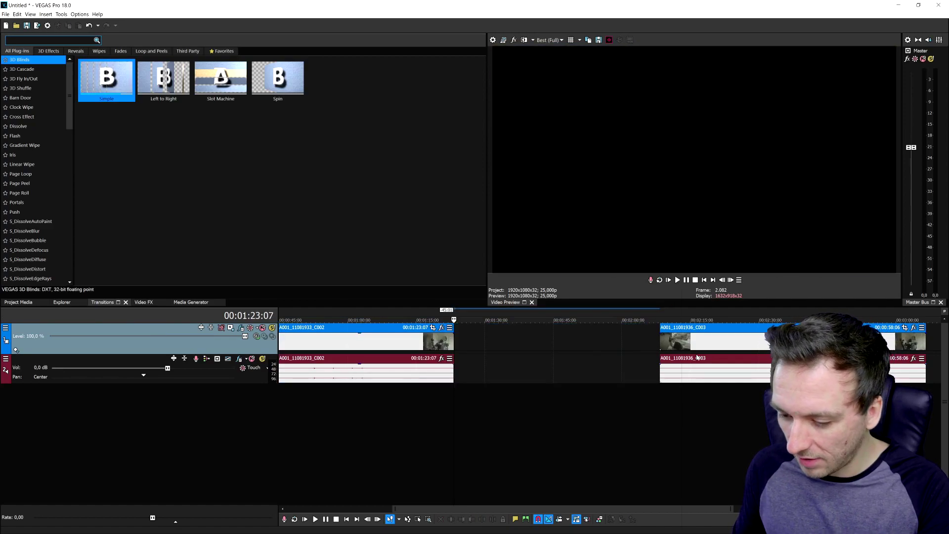
Step: Slide clip C003 left, split it inside, and delete its opening piece
drag(697, 340, 503, 340)
click(539, 341)
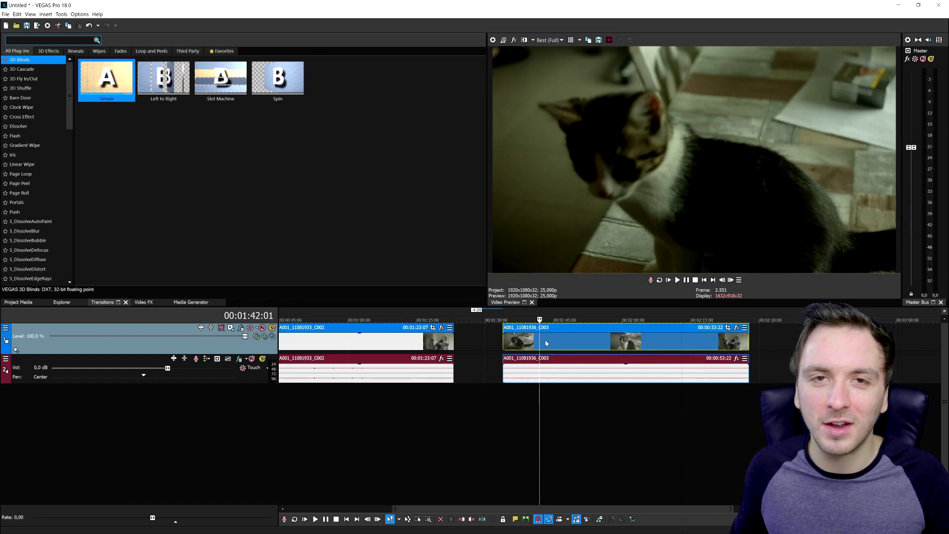
click(550, 341)
click(565, 341)
click(550, 341)
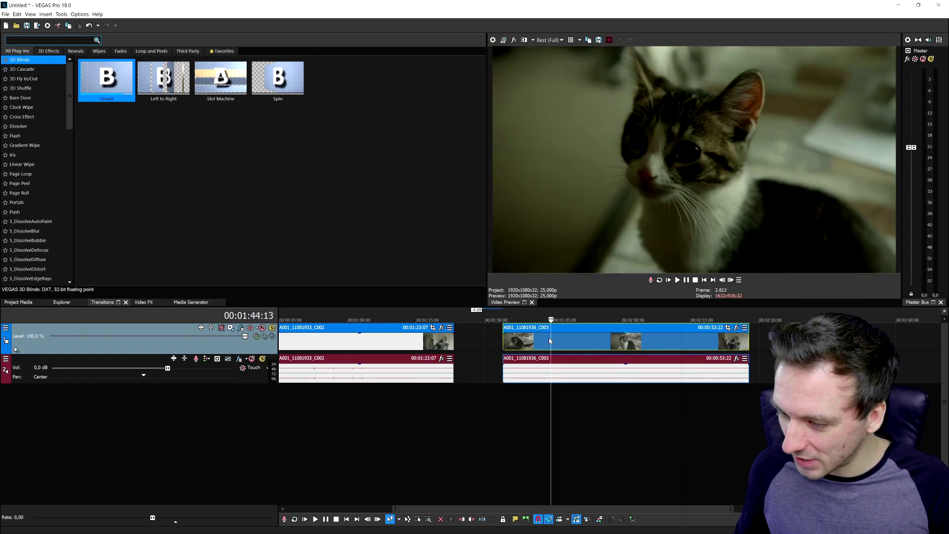
scroll(564, 347, up, 3)
click(592, 338)
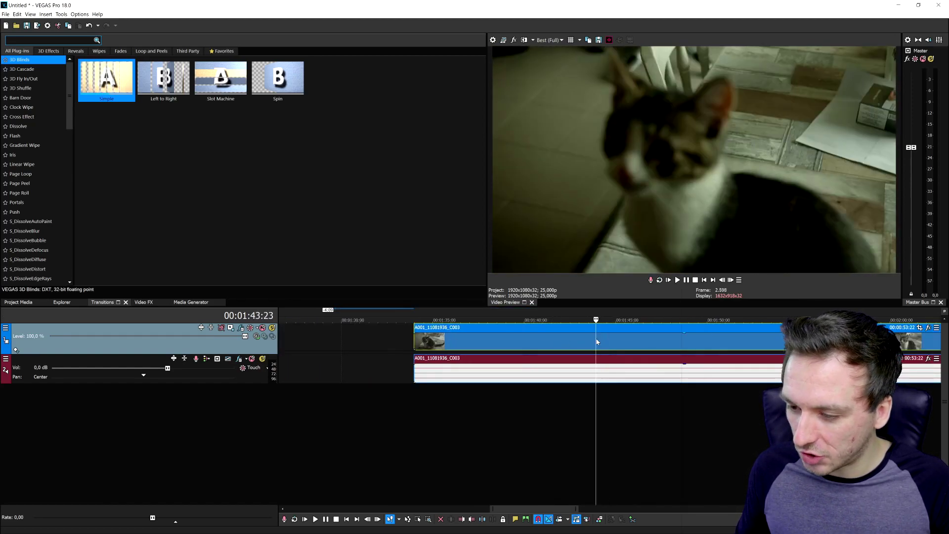
click(596, 341)
click(600, 341)
key(s)
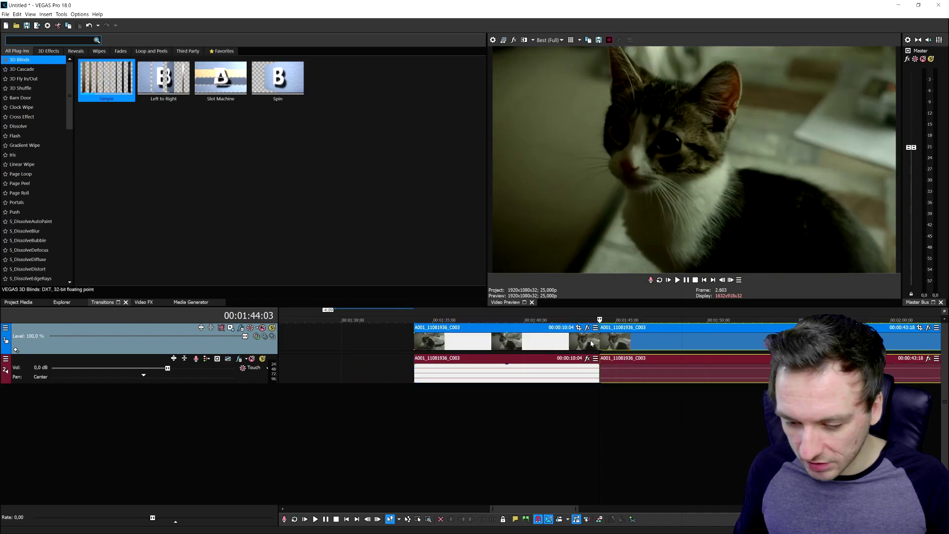
click(555, 343)
scroll(555, 344, down, 3)
key(Delete)
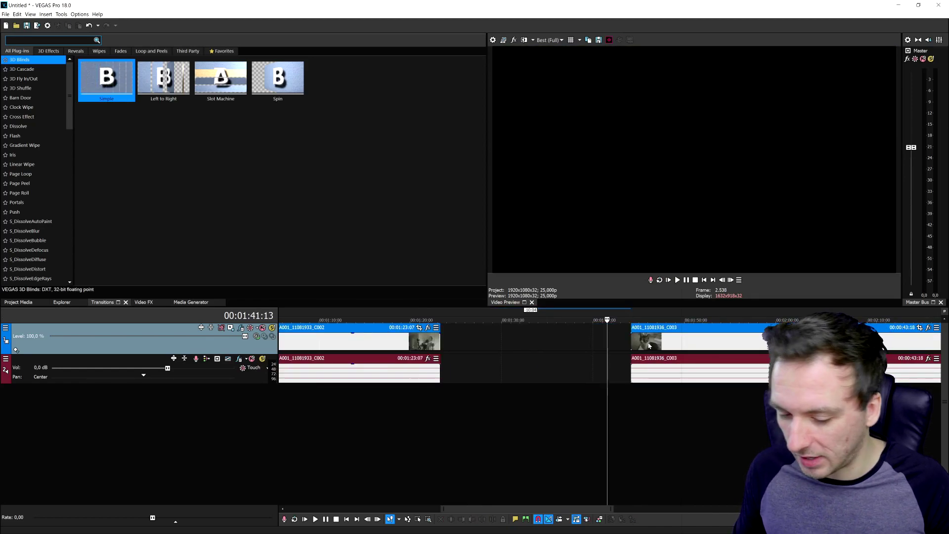
Step: Butt the rest of C003 against the first clip and split the first clip at 00:01:23:02
drag(649, 346, 459, 343)
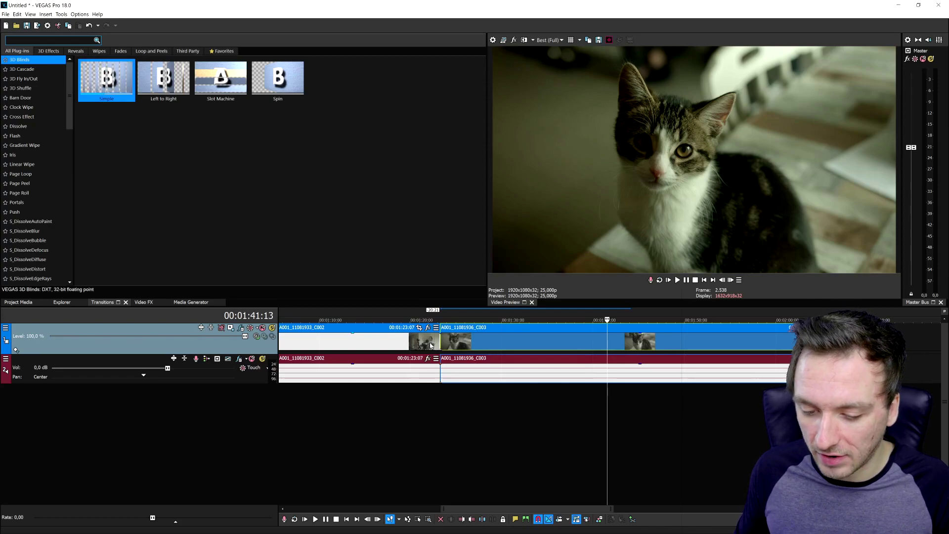
scroll(431, 344, up, 3)
click(598, 343)
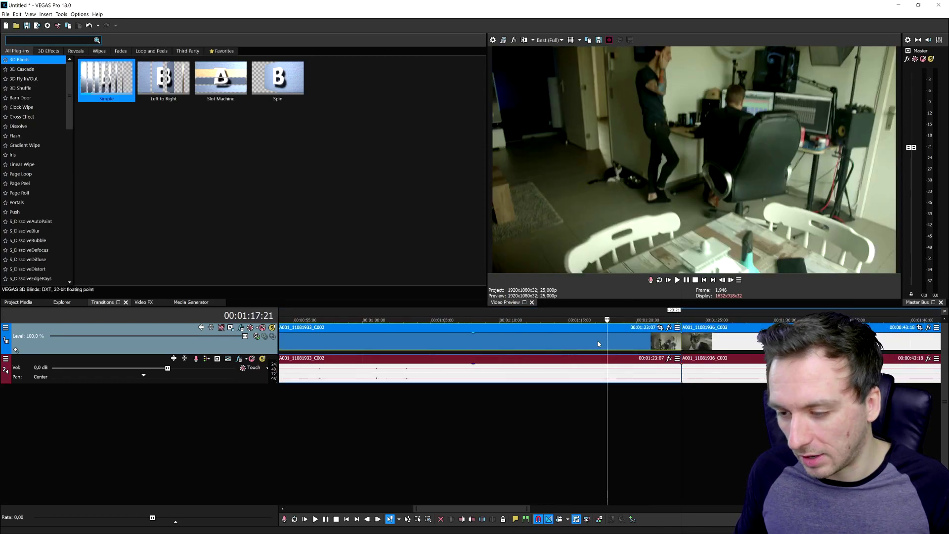
click(638, 344)
scroll(667, 350, up, 3)
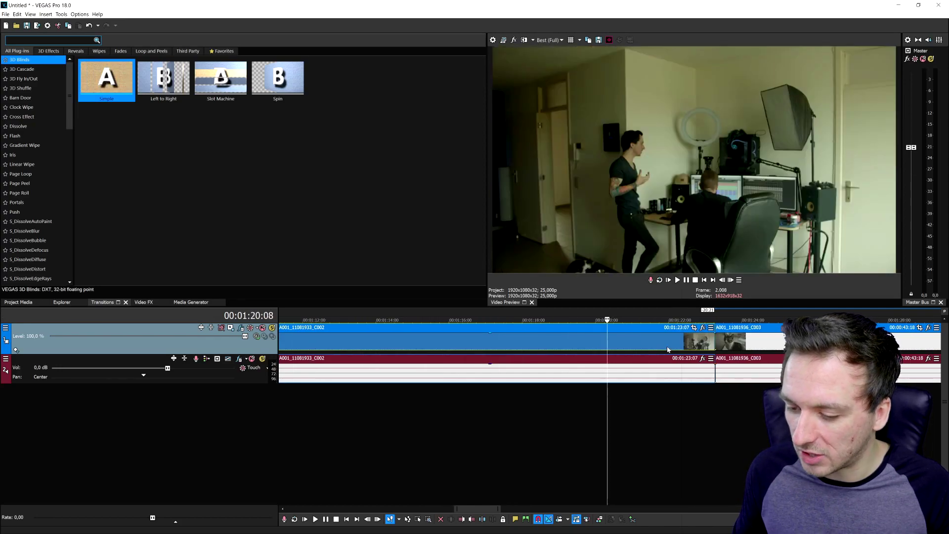
click(714, 339)
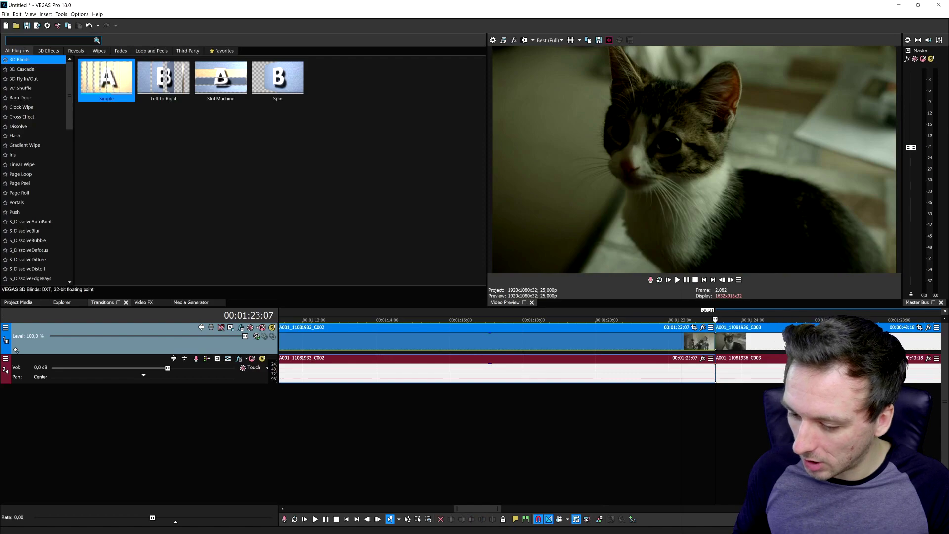
key(Left)
key(Left)
key(Left)
key(Left)
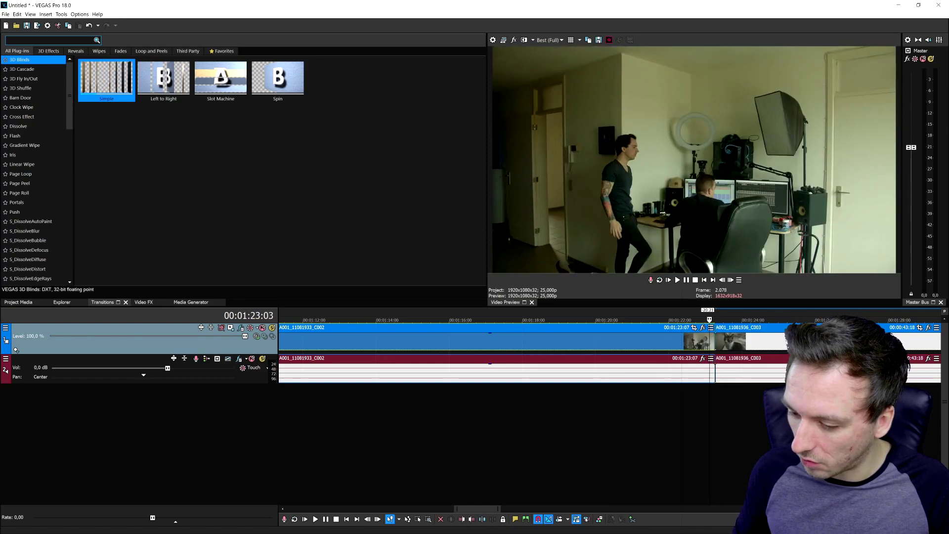
key(Left)
key(Up)
key(Up)
key(Up)
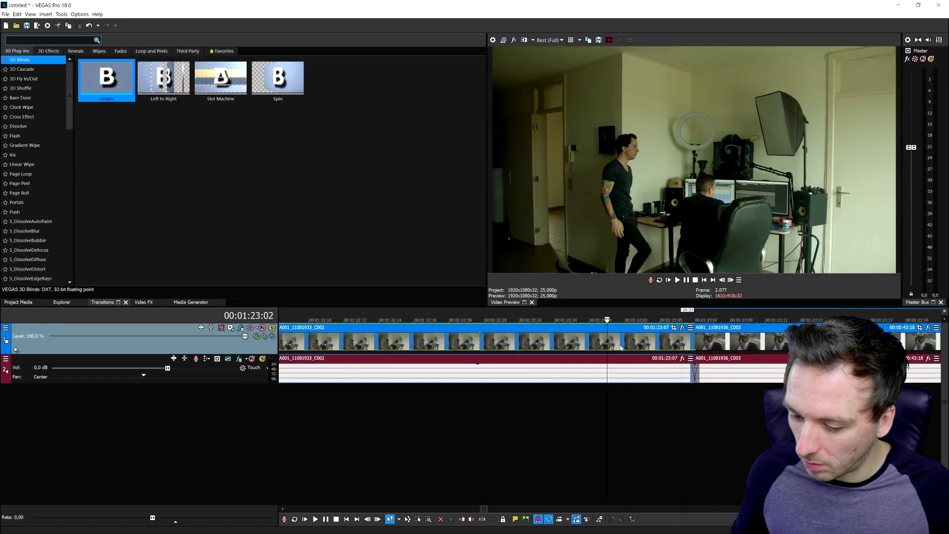
key(s)
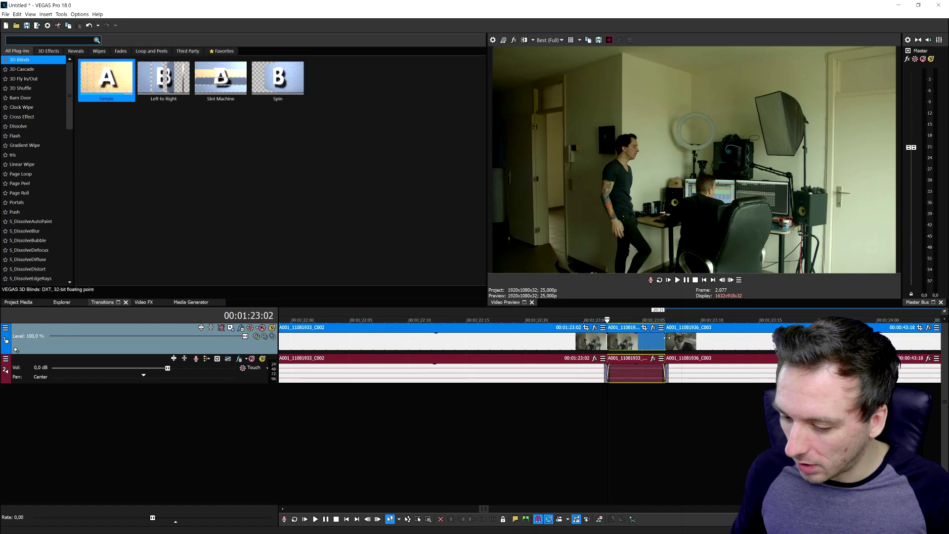
Step: Split C003 one frame past the cut and the first clip at 23:05, then open Event FX on the short piece
click(671, 341)
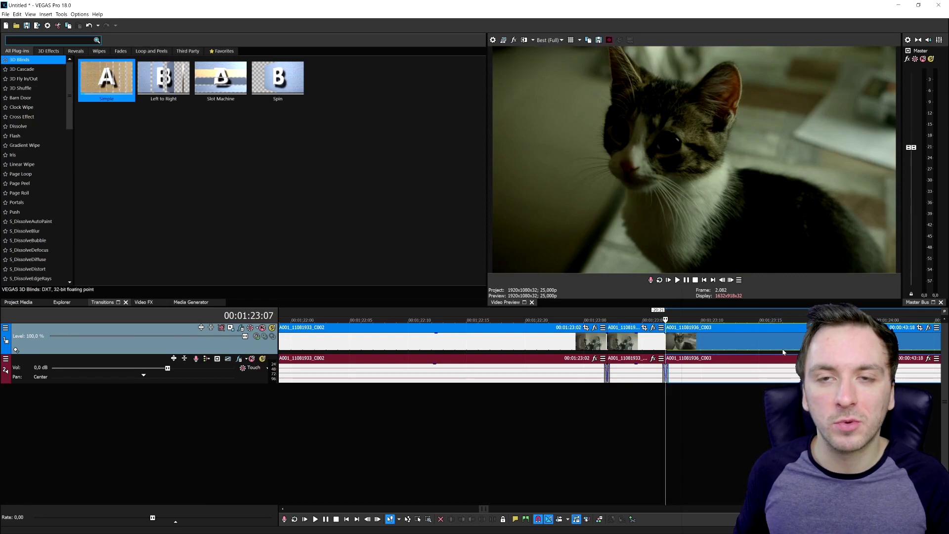
key(space)
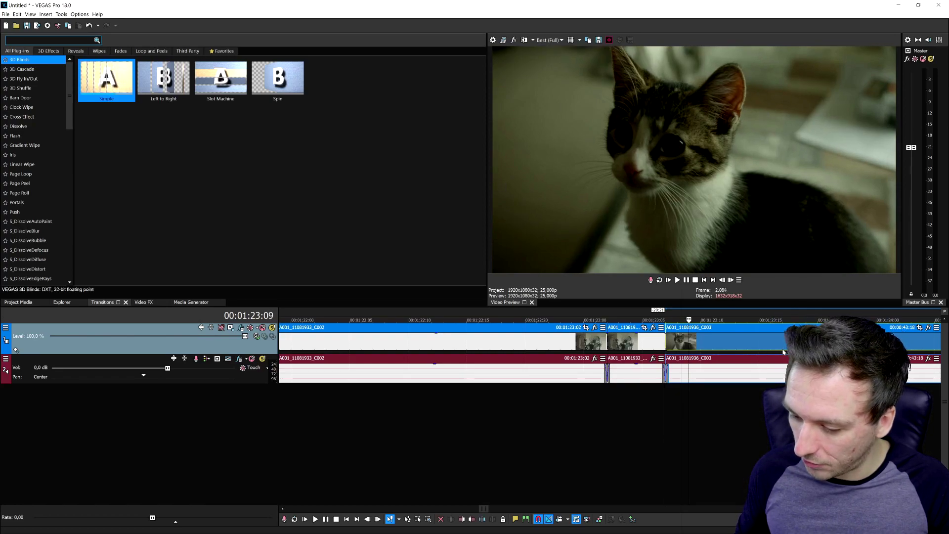
key(Right)
key(s)
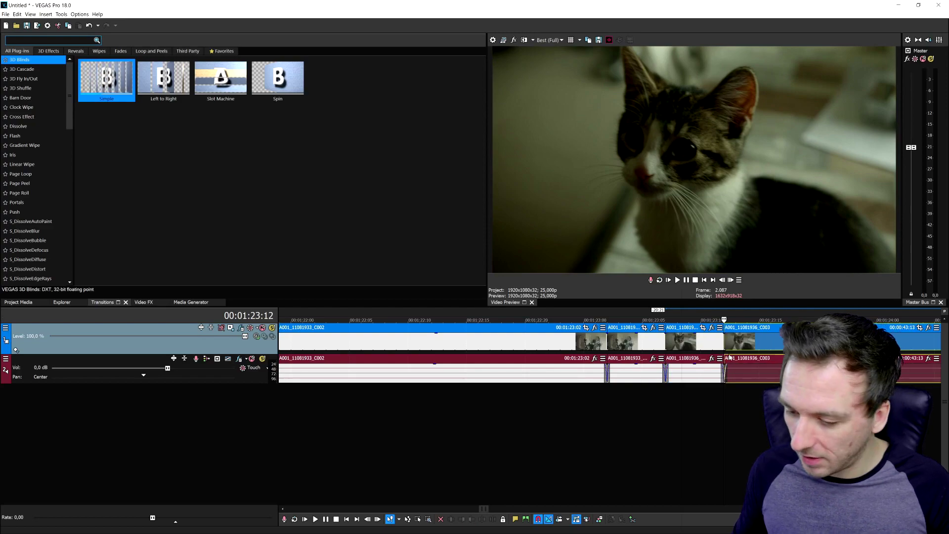
click(641, 343)
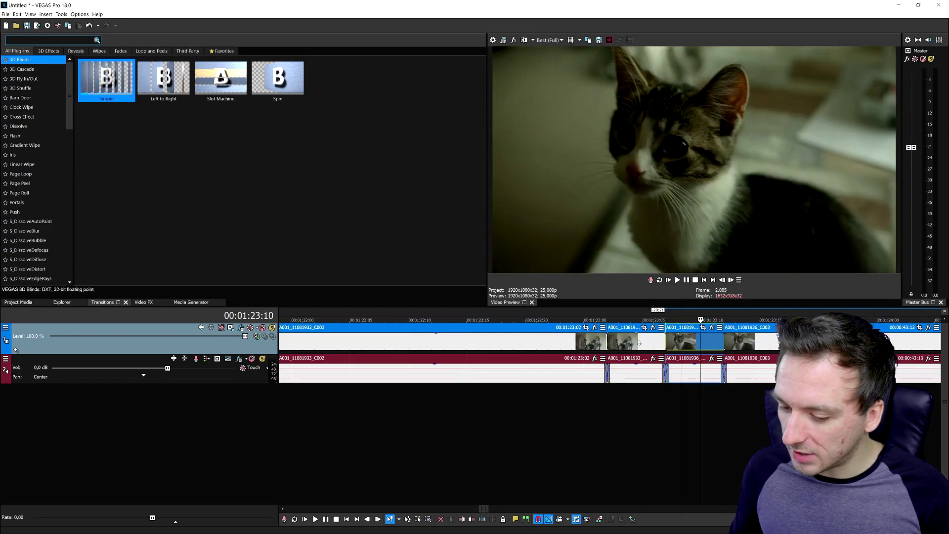
key(s)
key(Delete)
key(ctrl+z)
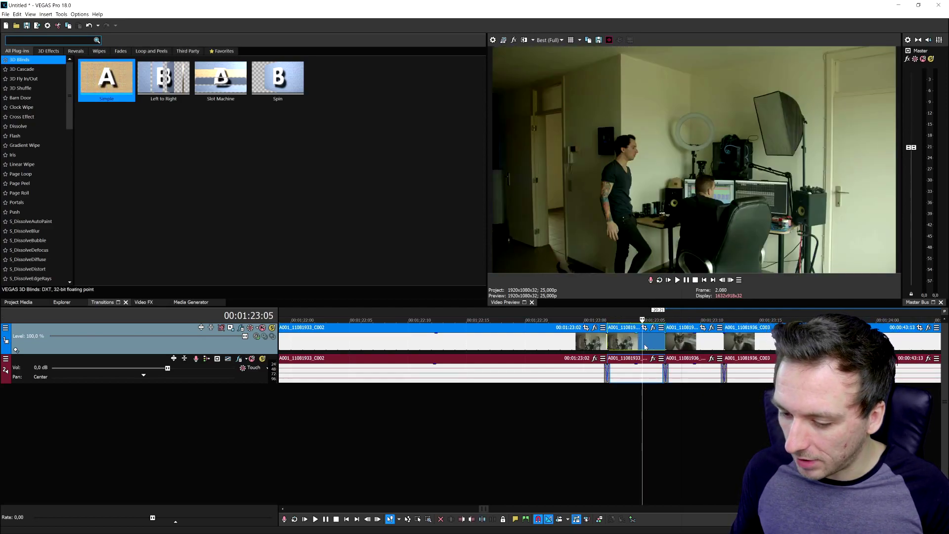
scroll(649, 349, up, 2)
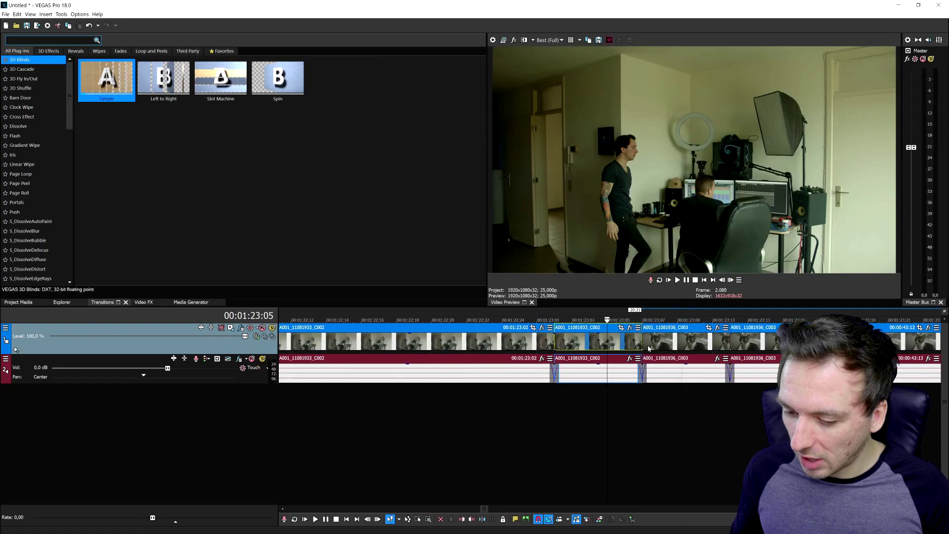
click(629, 327)
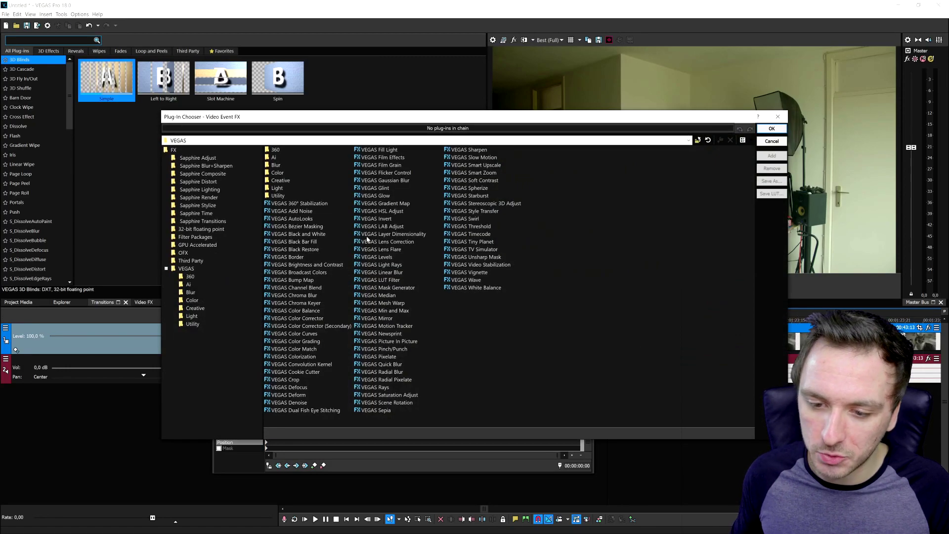
Step: Browse the Filter Packages presets, comparing Spin CounterClockWise and Slide Top Left Corner variants
double_click(184, 269)
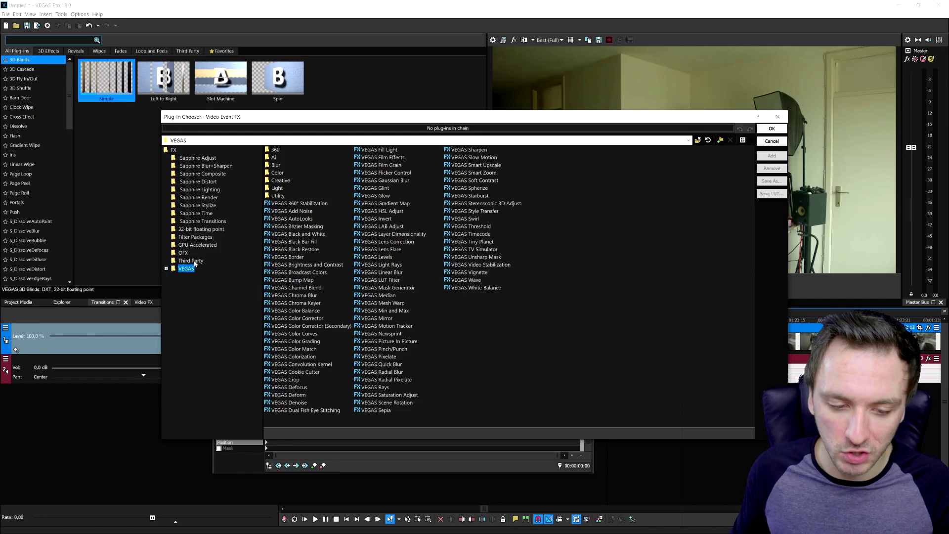
click(207, 238)
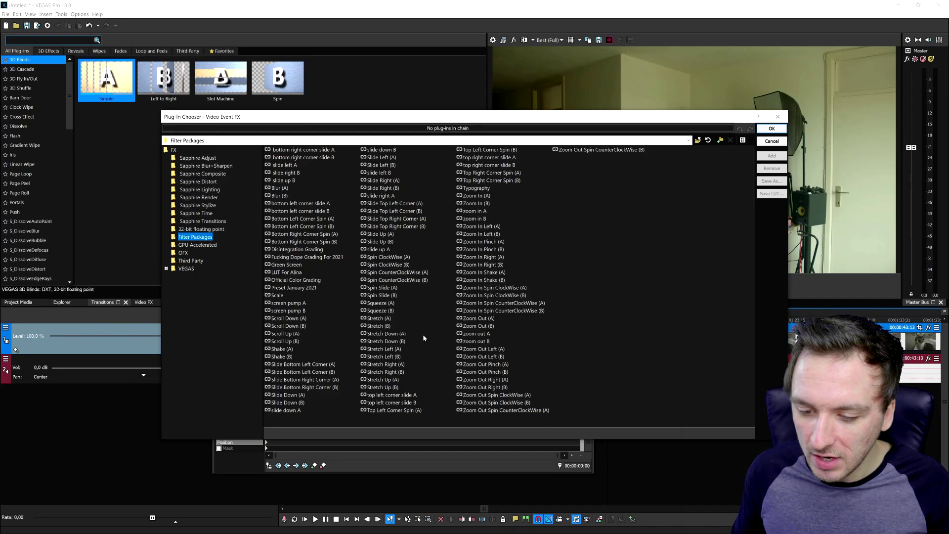
click(401, 272)
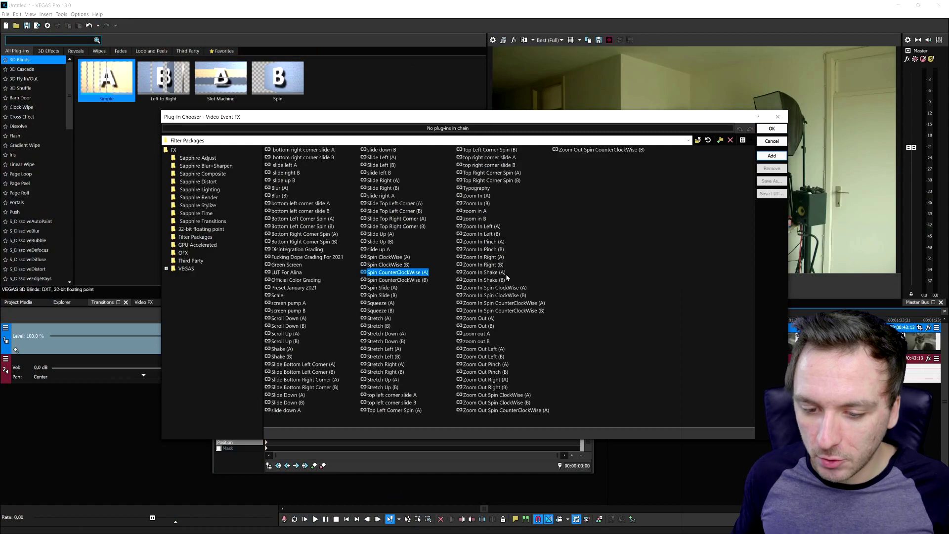
click(398, 204)
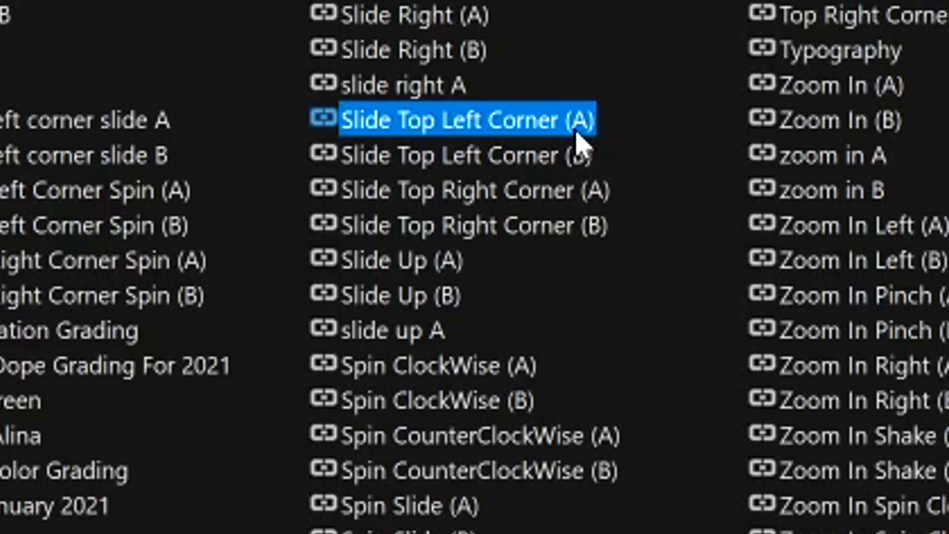
click(582, 154)
click(582, 124)
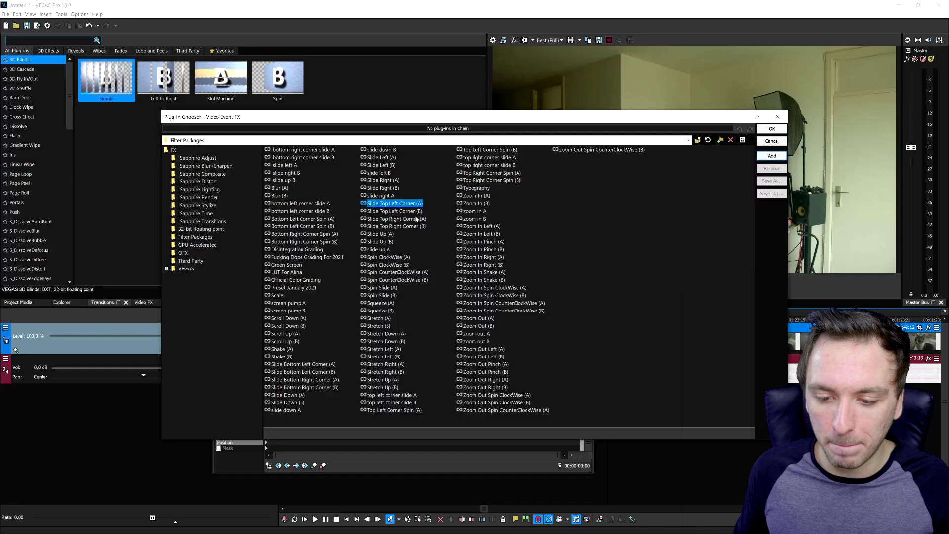
click(563, 162)
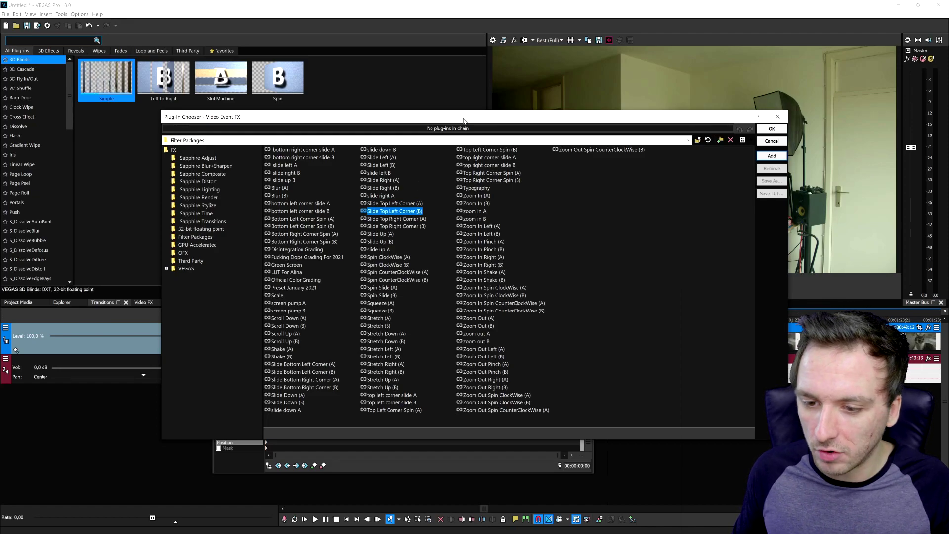
drag(463, 120, 396, 365)
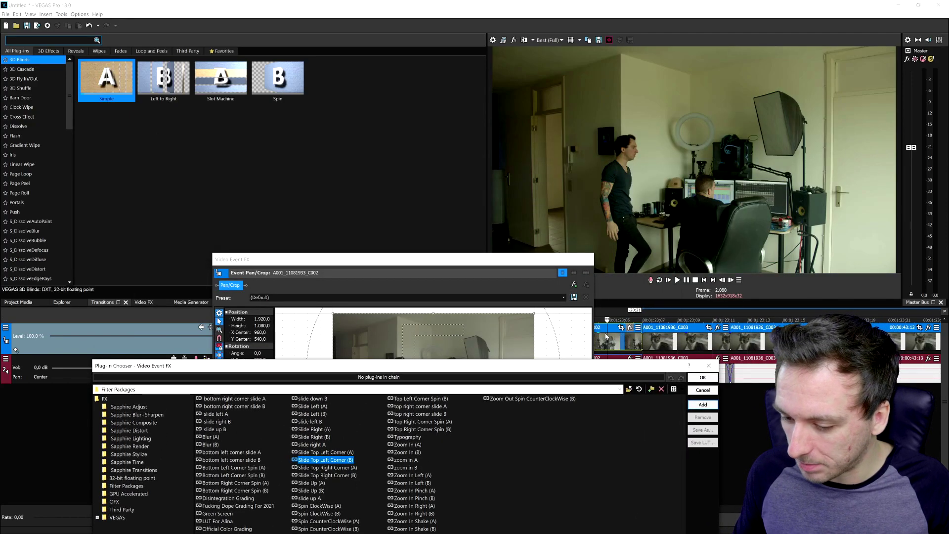
drag(572, 370, 621, 129)
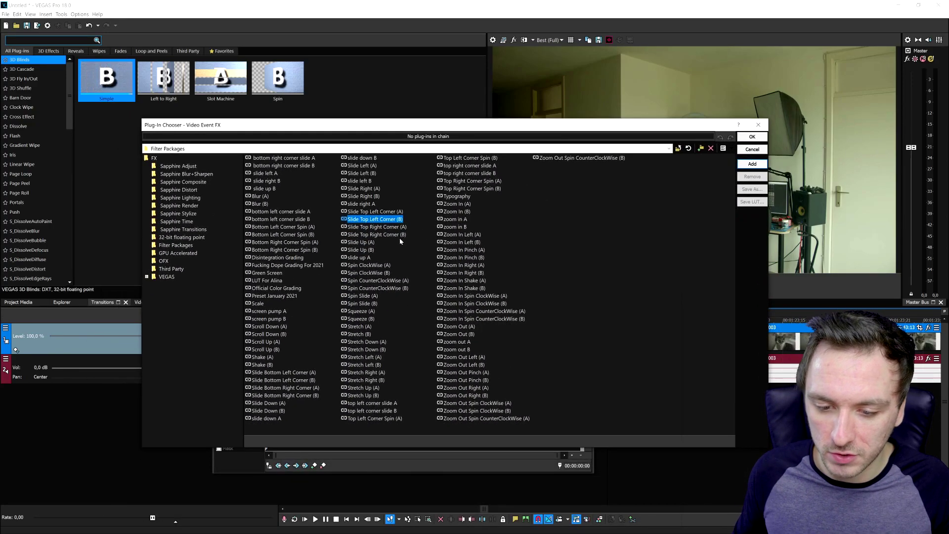
Step: Add the Slide Top Left Corner (A) preset to the pre-cut piece and confirm
key(Up)
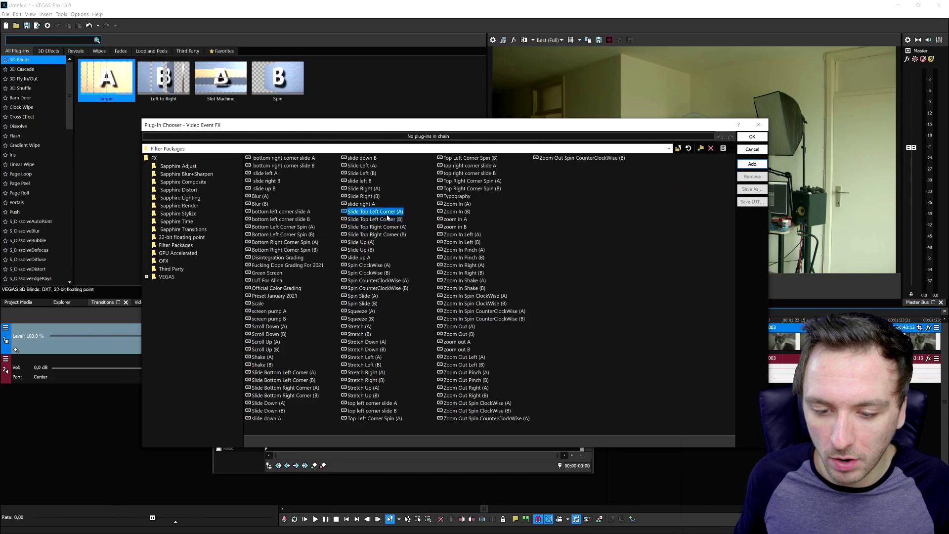
click(385, 267)
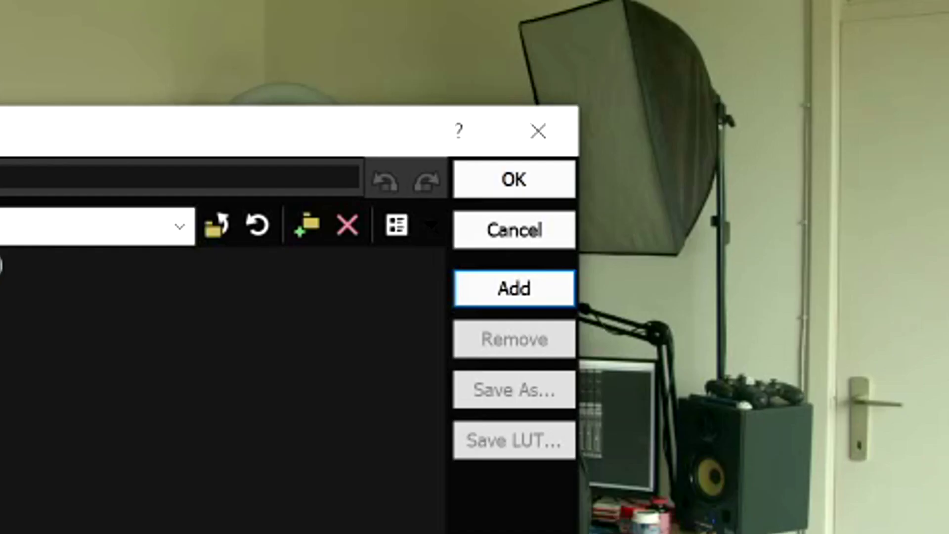
click(504, 303)
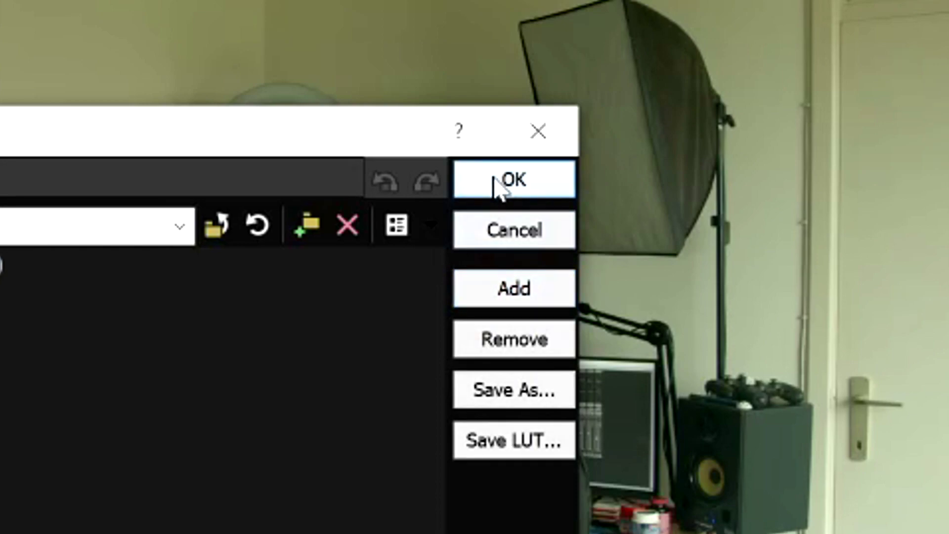
click(514, 179)
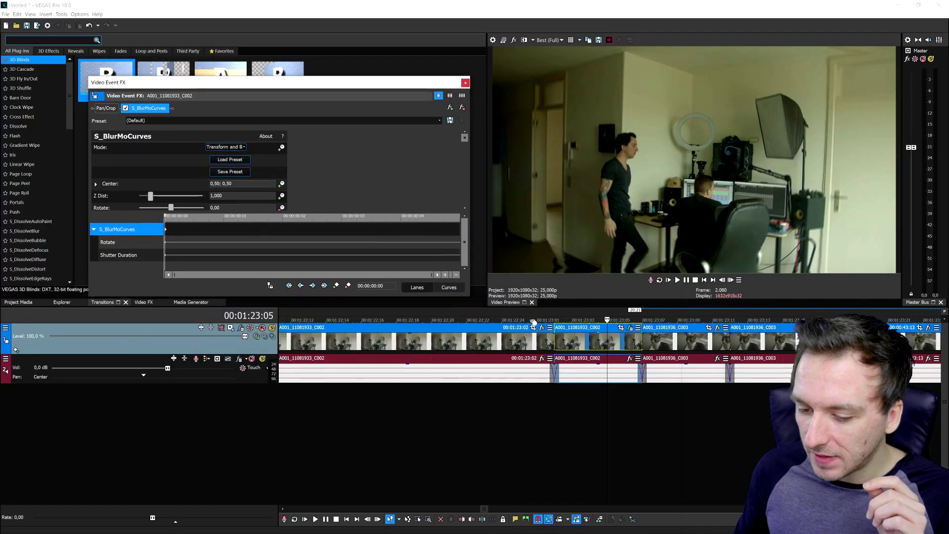
click(555, 319)
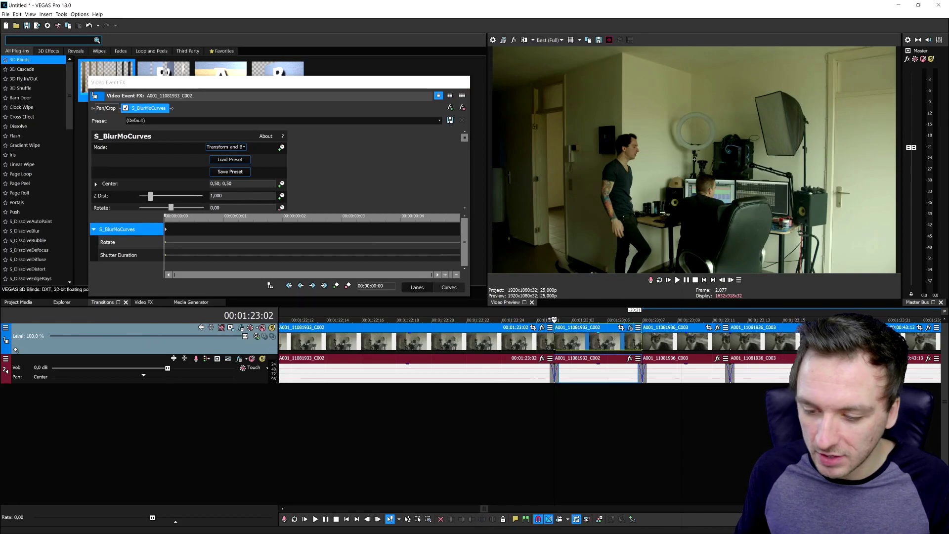
click(572, 312)
key(Right)
key(Right)
key(Right)
key(Right)
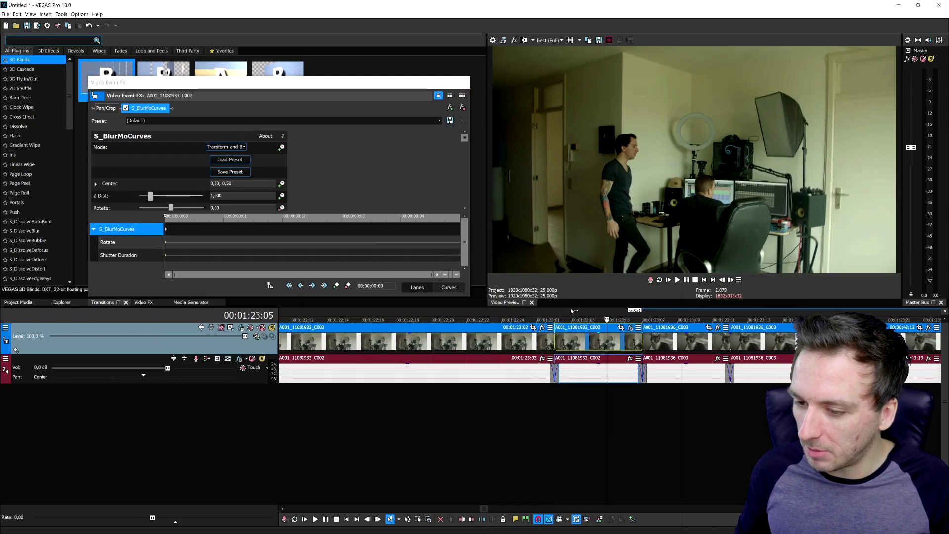
key(Left)
key(Right)
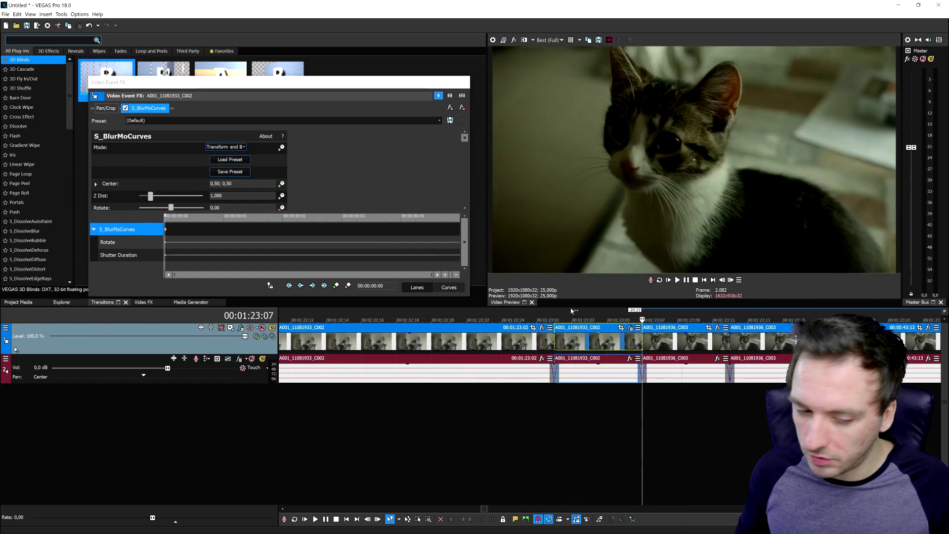
scroll(593, 363, down, 2)
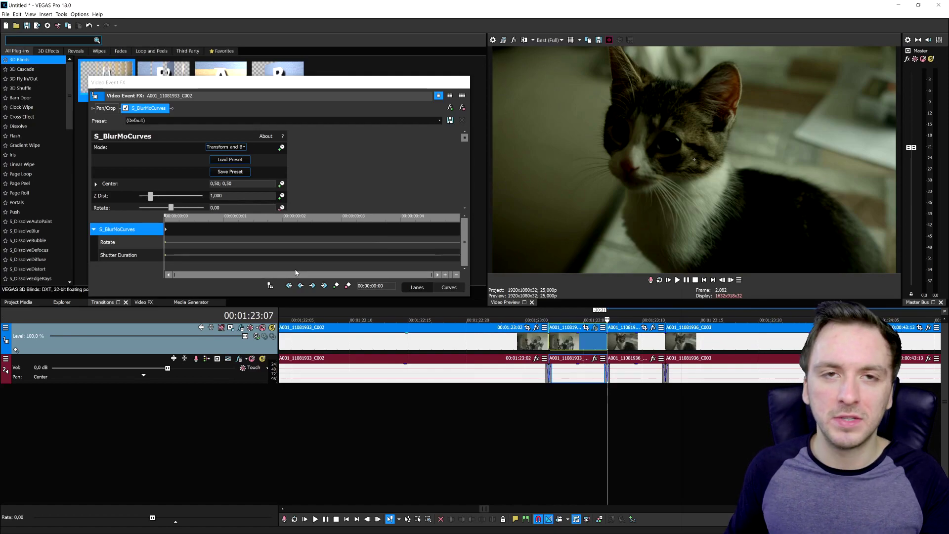
Step: At frame 5 of the effect, raise Z Dist to 5,000 and Rotate to 187,53
click(191, 231)
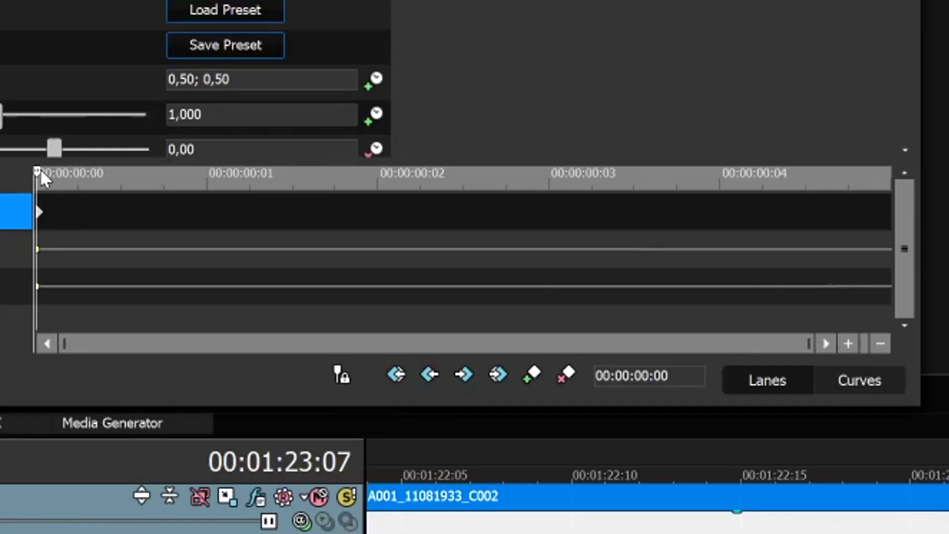
drag(34, 179, 83, 172)
drag(242, 198, 892, 233)
click(885, 242)
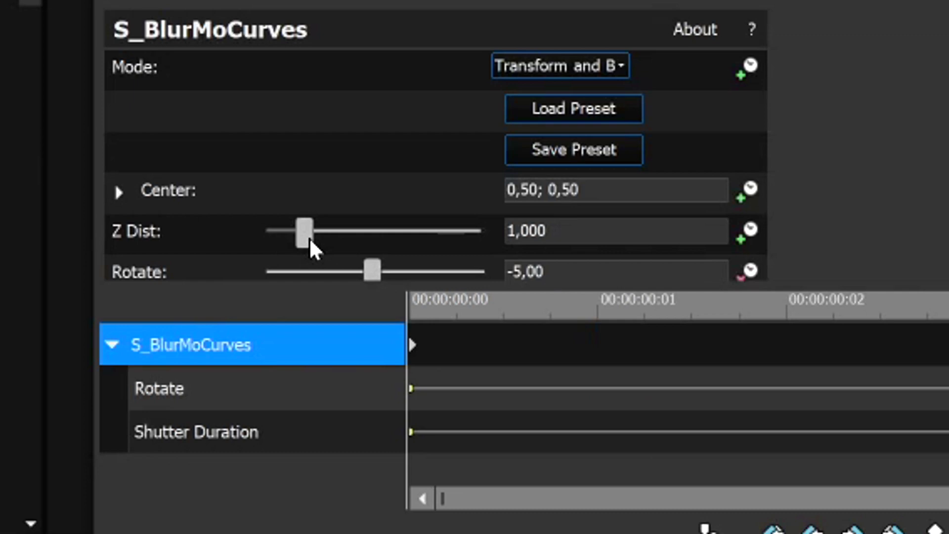
drag(311, 240, 534, 248)
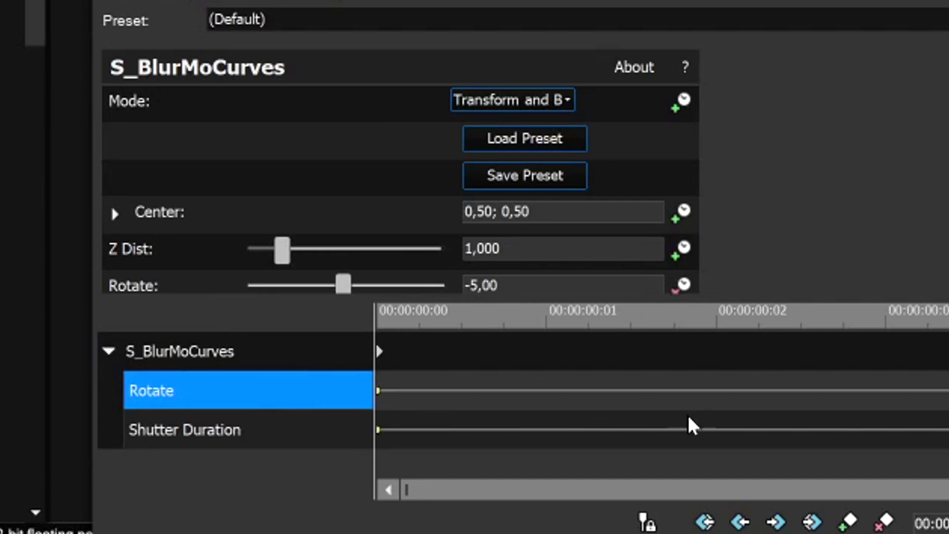
click(197, 351)
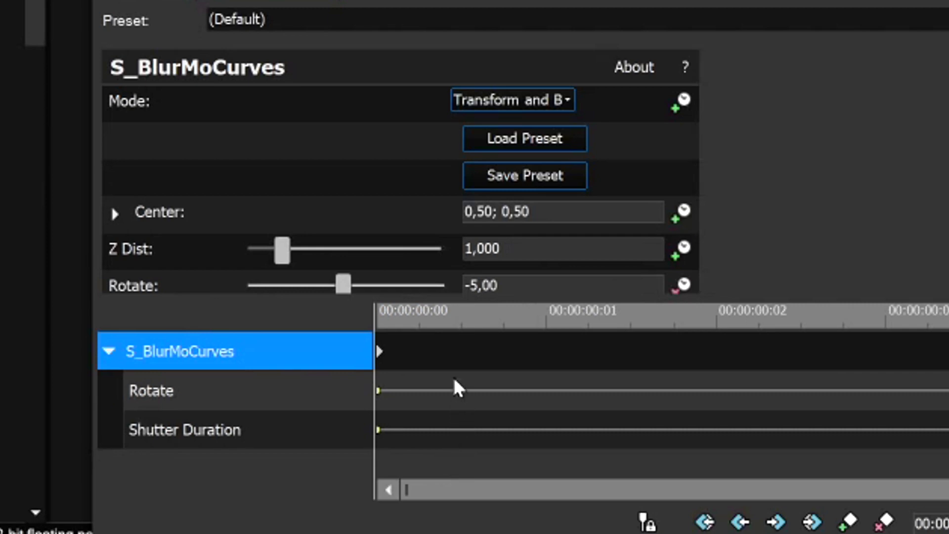
drag(346, 284, 402, 304)
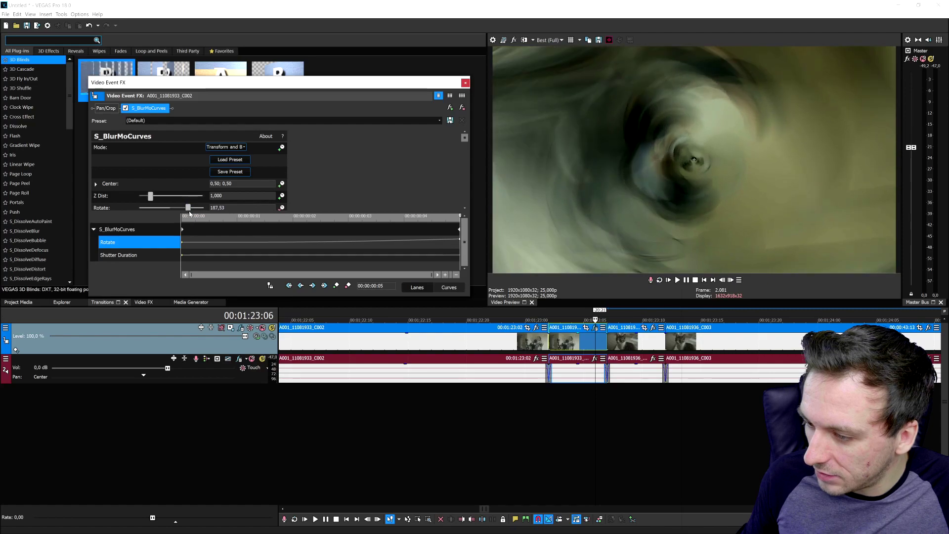
click(553, 347)
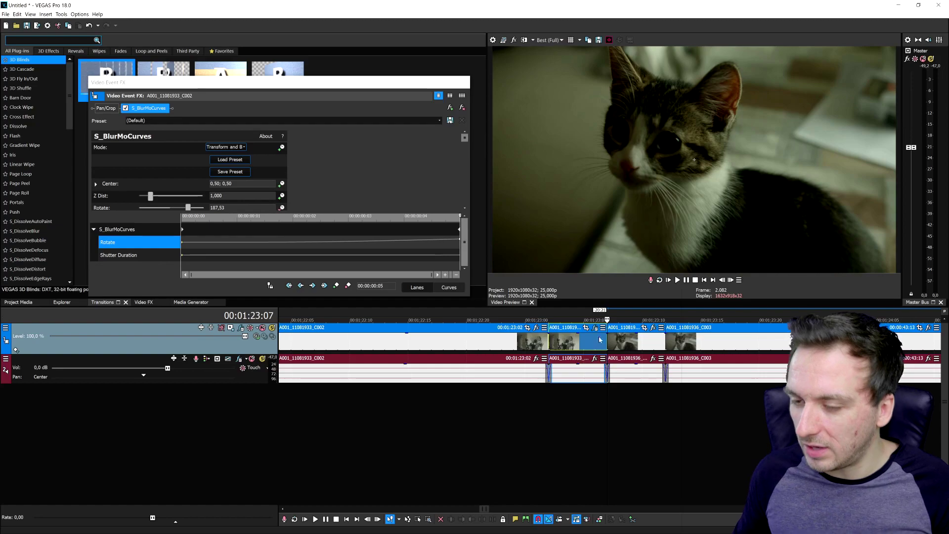
Step: Add the Spin ClockWise (B) preset to the short C003 piece after the cut
click(653, 328)
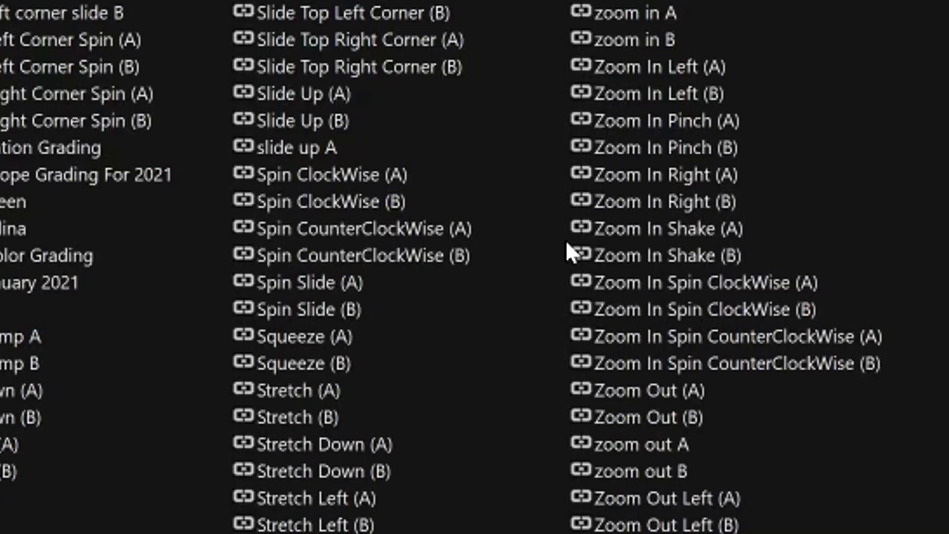
click(392, 205)
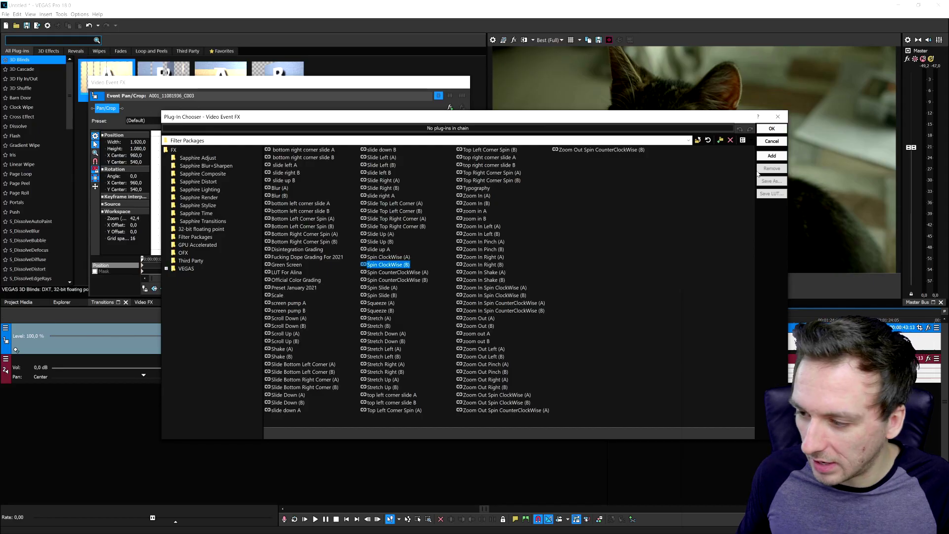
click(772, 155)
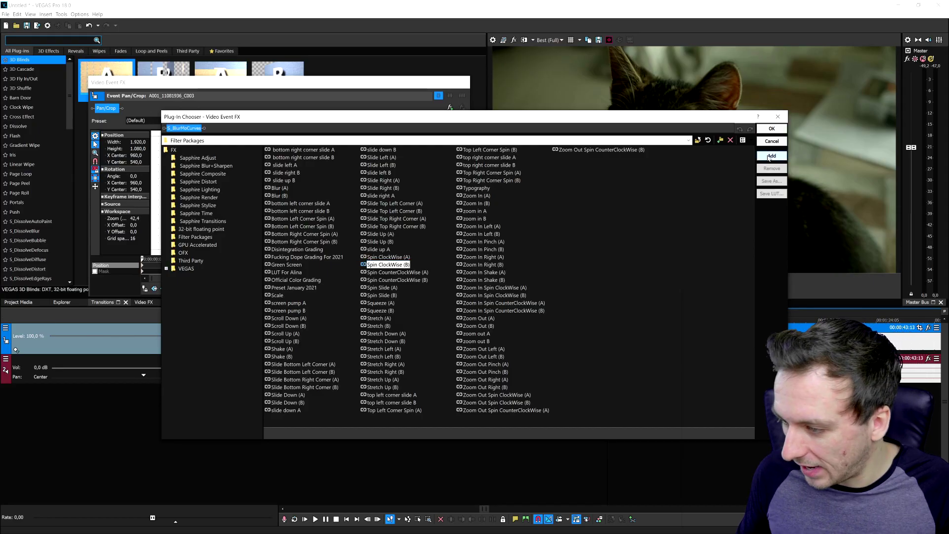
click(772, 128)
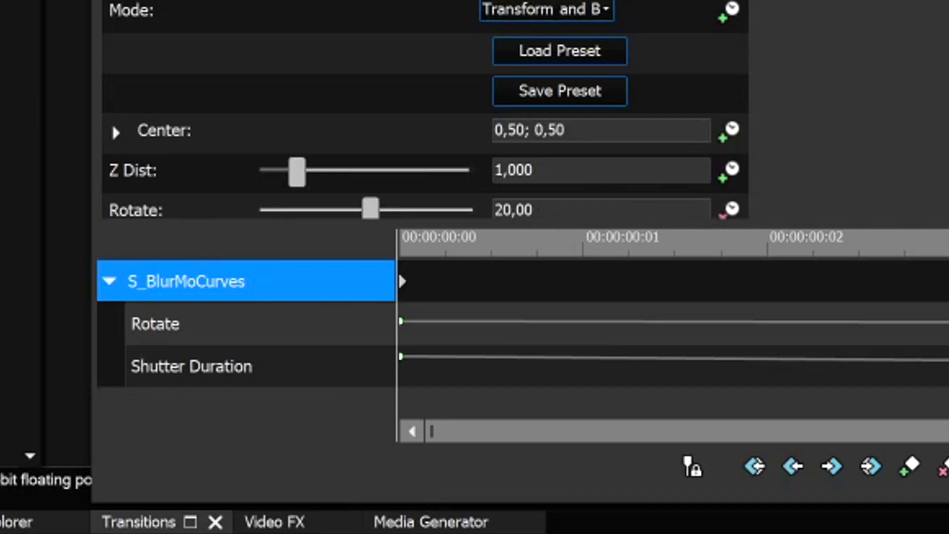
Step: Raise the starting Rotate value, then key it down to 0,00 at the effect's frame 5
mouse_move(174, 208)
mouse_down()
mouse_move(258, 219)
mouse_move(161, 227)
mouse_move(189, 209)
mouse_up()
click(381, 214)
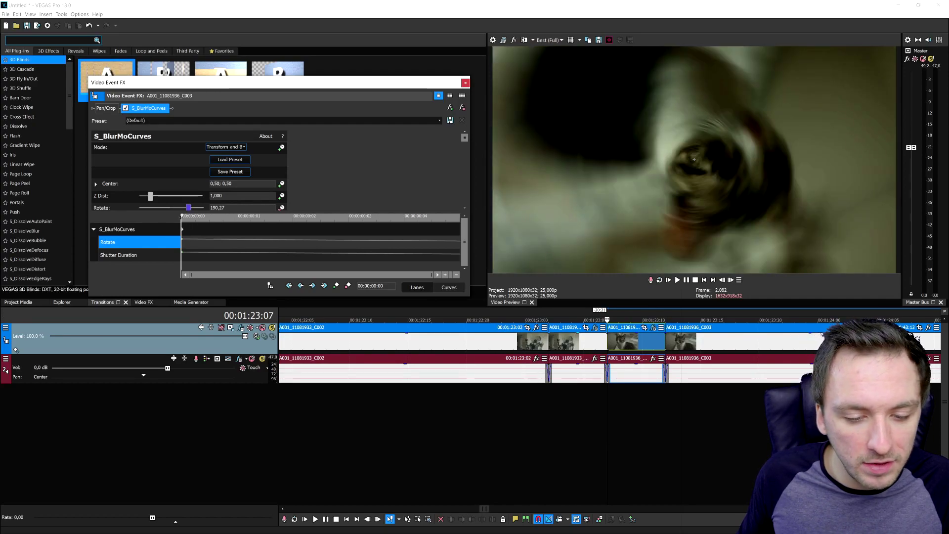
drag(249, 229, 461, 228)
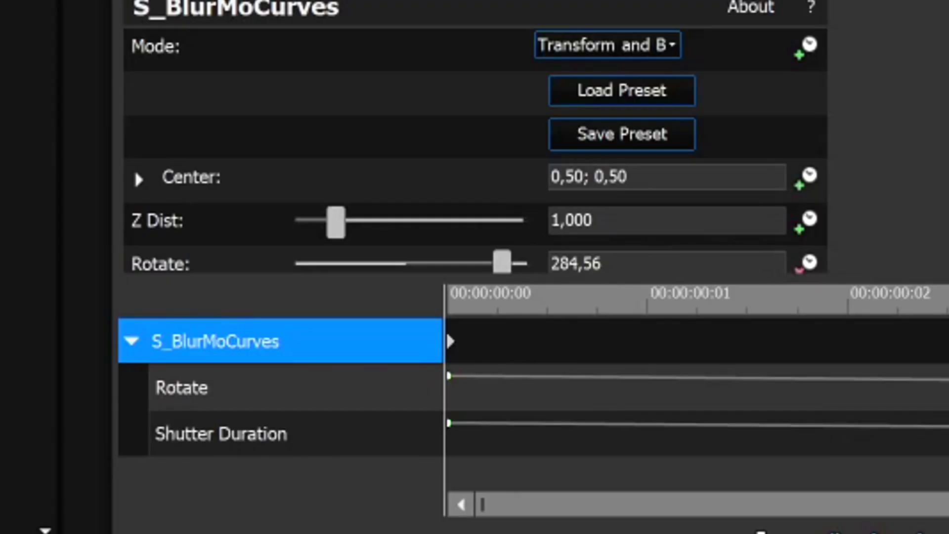
drag(502, 264, 411, 269)
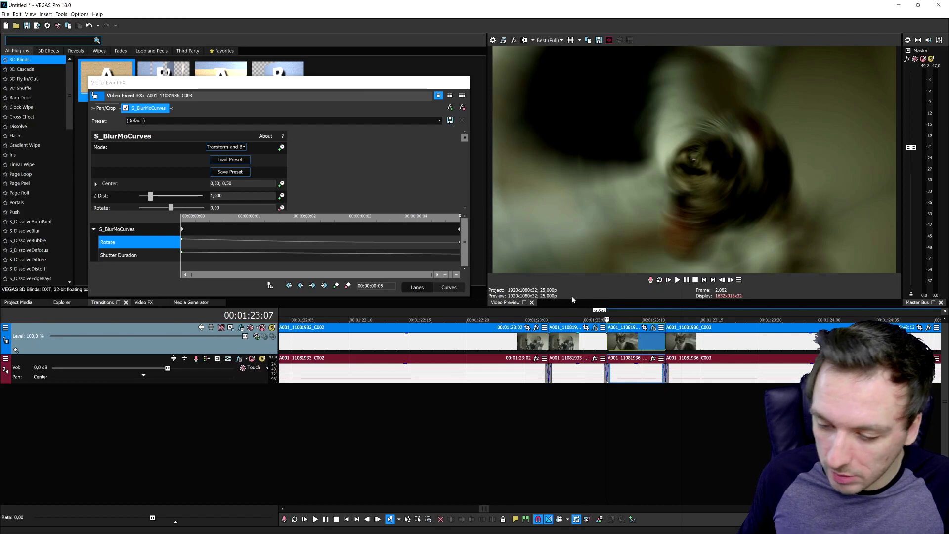
click(522, 318)
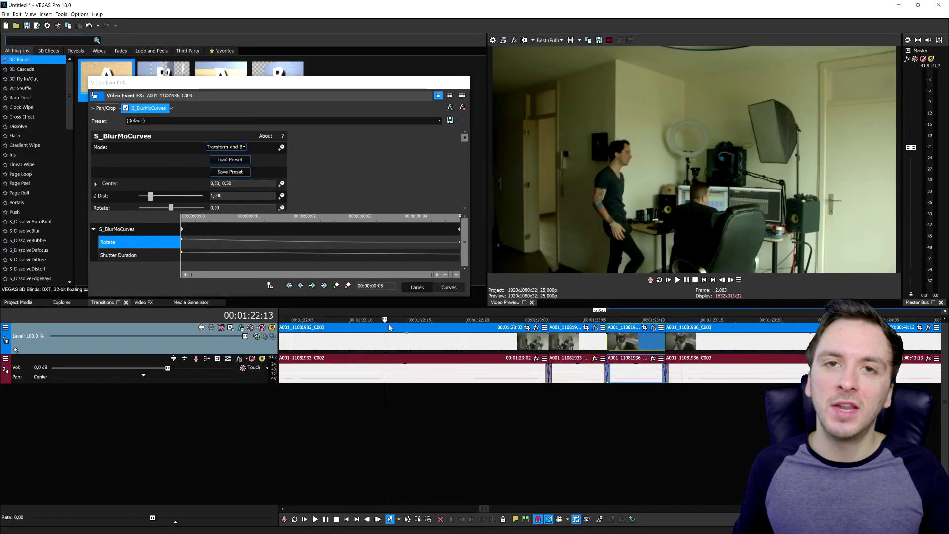
Step: Split the room clip at 00:01:20:24, delete the leftover piece, and slide C003 against C002
click(464, 82)
scroll(704, 352, down, 3)
scroll(704, 353, down, 2)
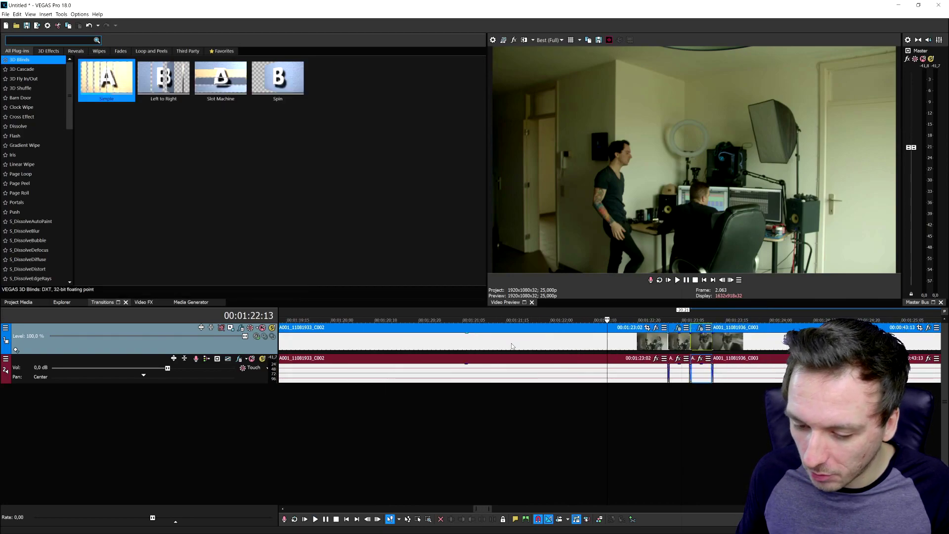
click(436, 343)
key(s)
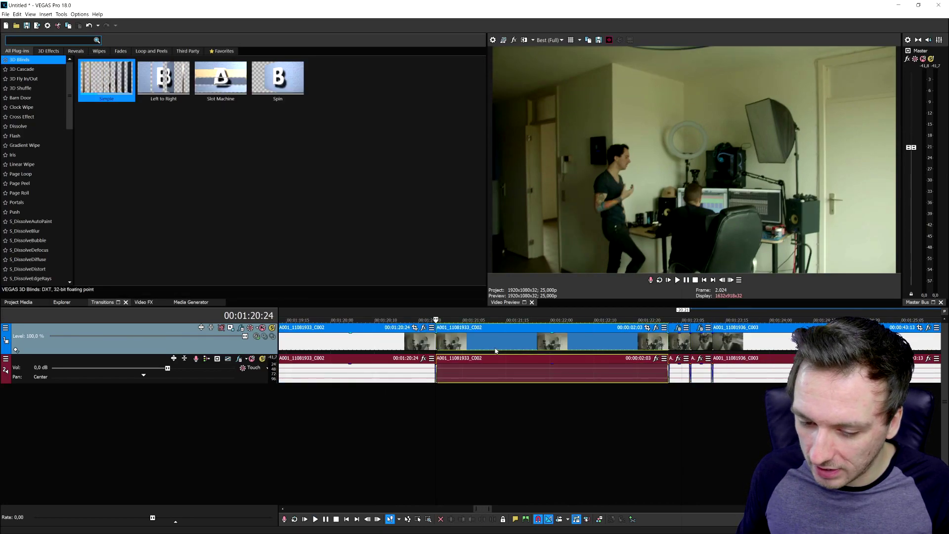
scroll(613, 355, down, 2)
click(734, 342)
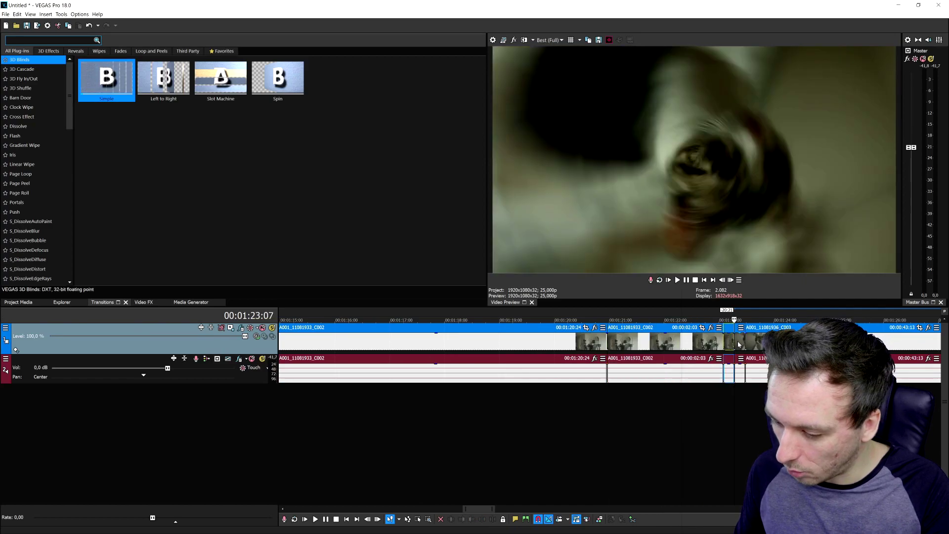
key(Delete)
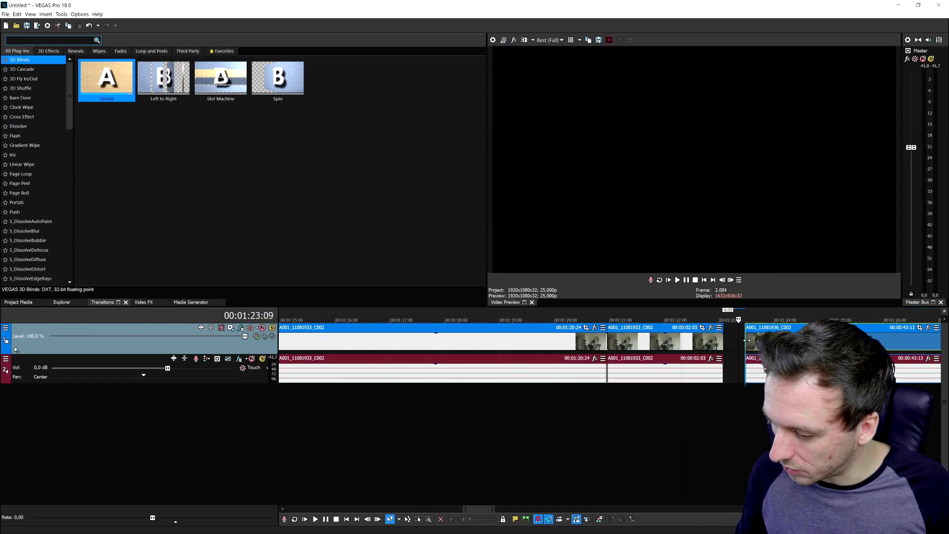
drag(746, 340, 627, 340)
scroll(934, 349, down, 3)
scroll(610, 340, up, 4)
click(577, 341)
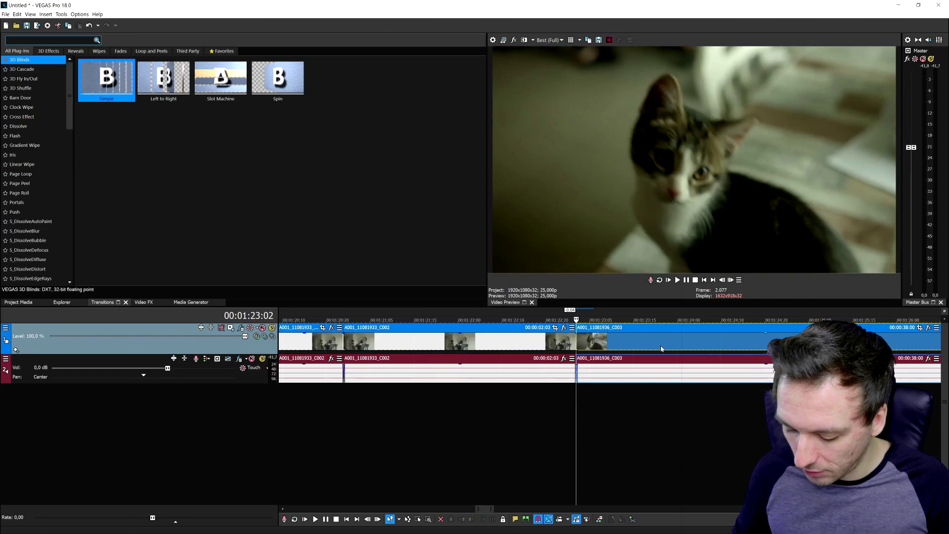
Step: Split the kitten clip at 00:01:23:12 and the room clip a few frames before the cut
key(space)
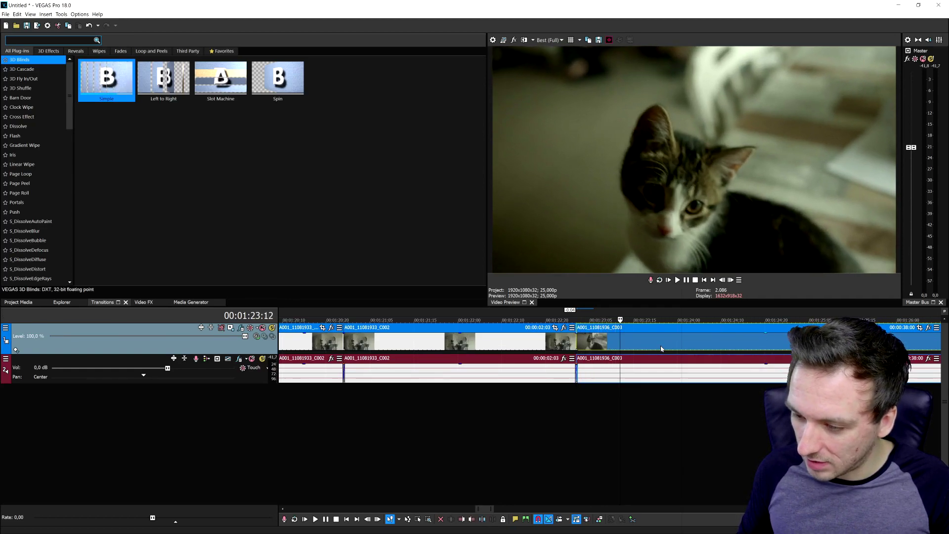
key(space)
key(s)
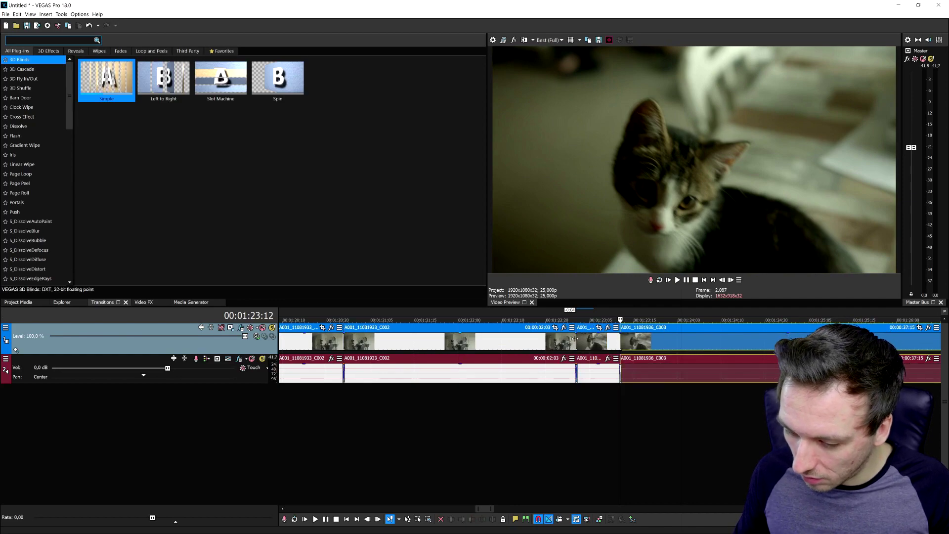
click(576, 342)
scroll(613, 344, up, 3)
scroll(613, 344, down, 1)
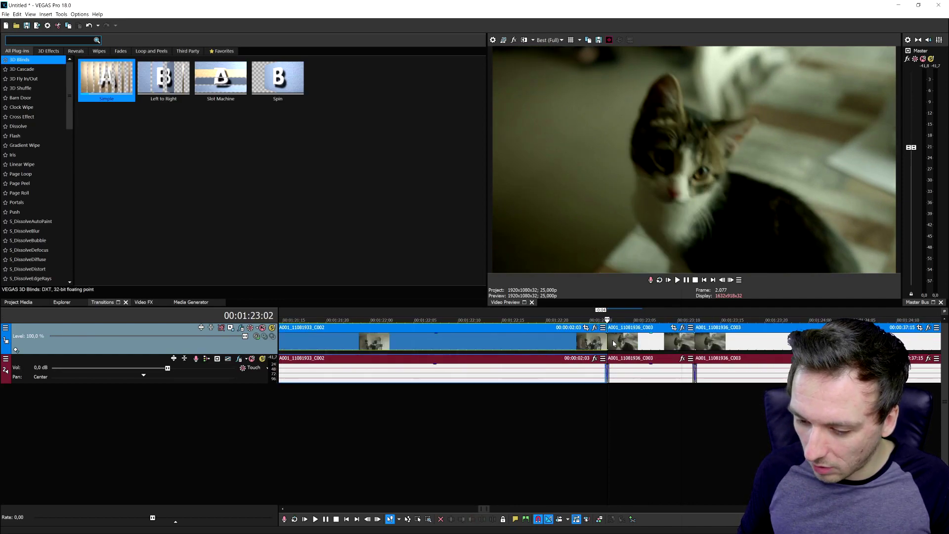
key(Left)
key(Left)
key(Left)
key(Left)
key(Left)
key(Left)
key(Left)
key(Left)
key(Left)
key(Left)
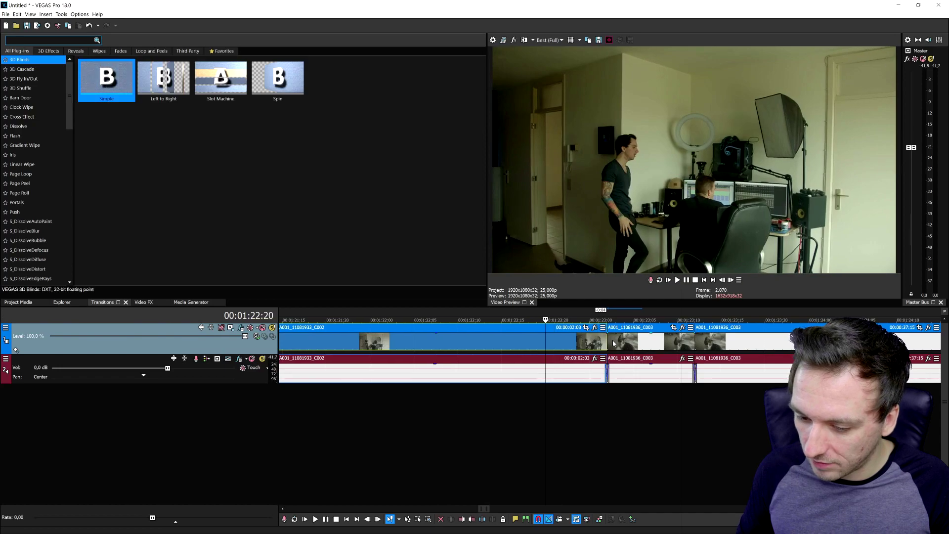
key(s)
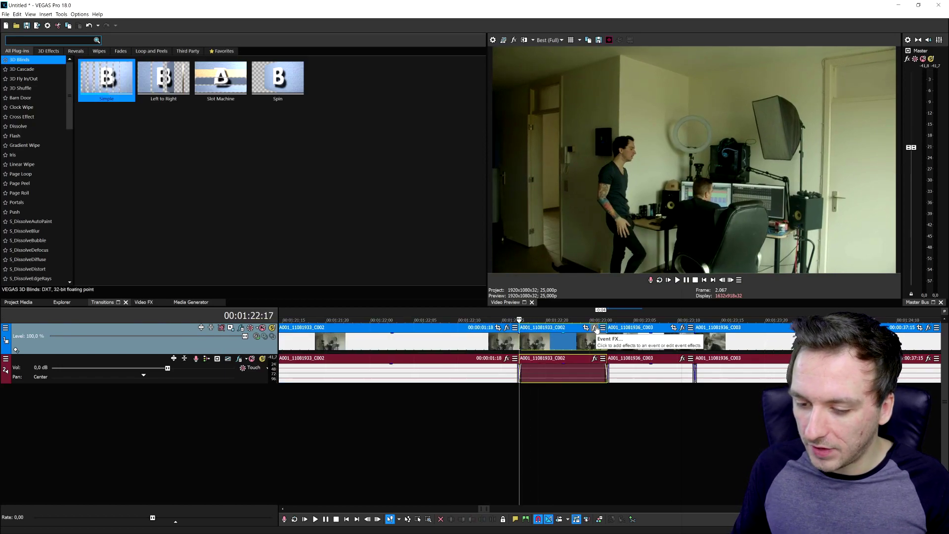
Step: Apply Zoom In Left (A) to the room clip's end piece and preview the transition
click(594, 328)
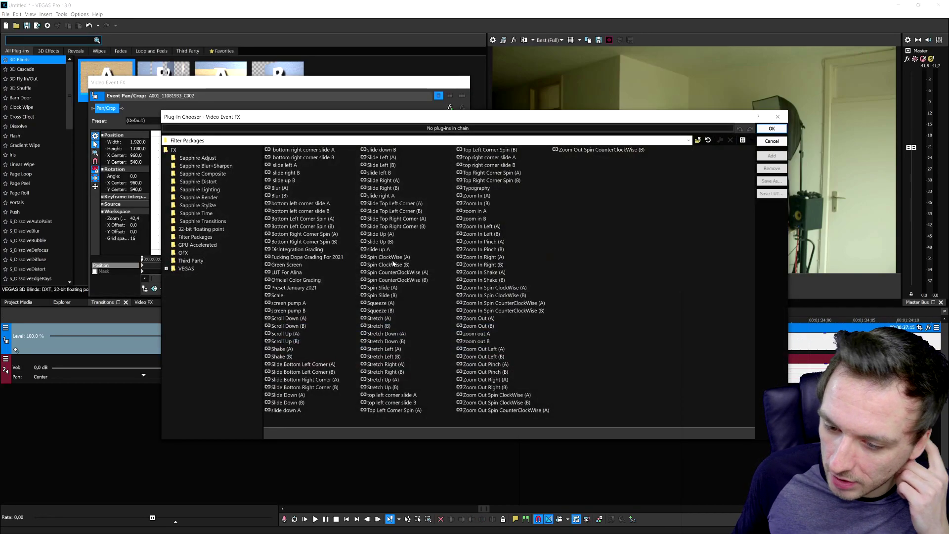
click(482, 228)
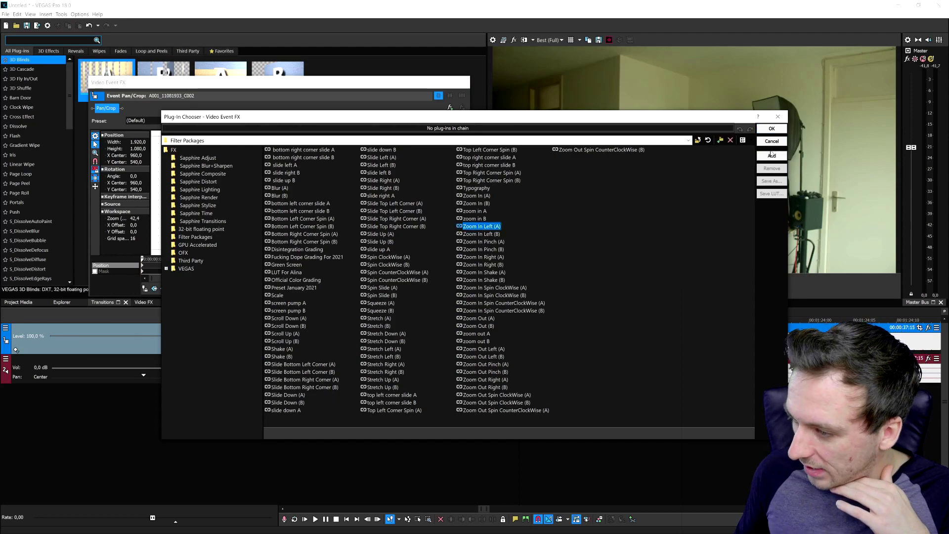
click(772, 155)
click(772, 128)
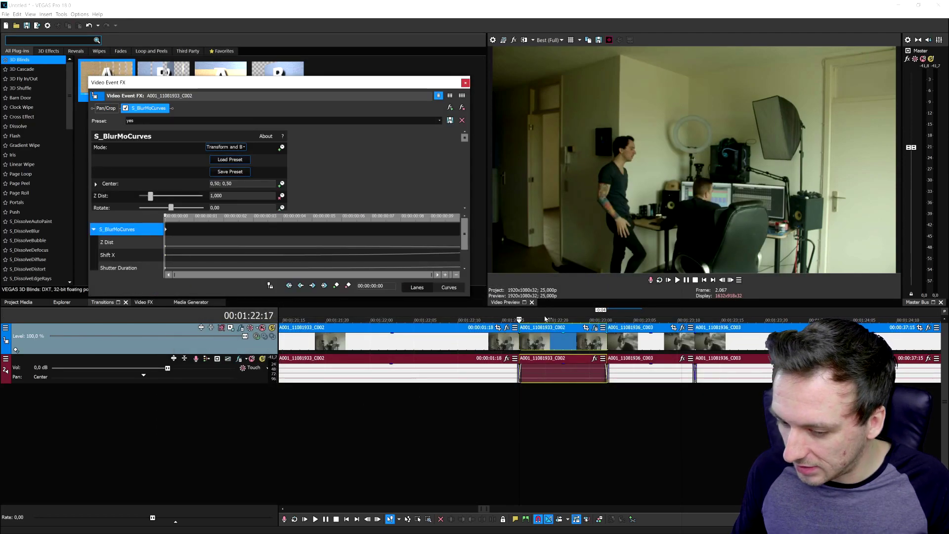
click(519, 314)
key(space)
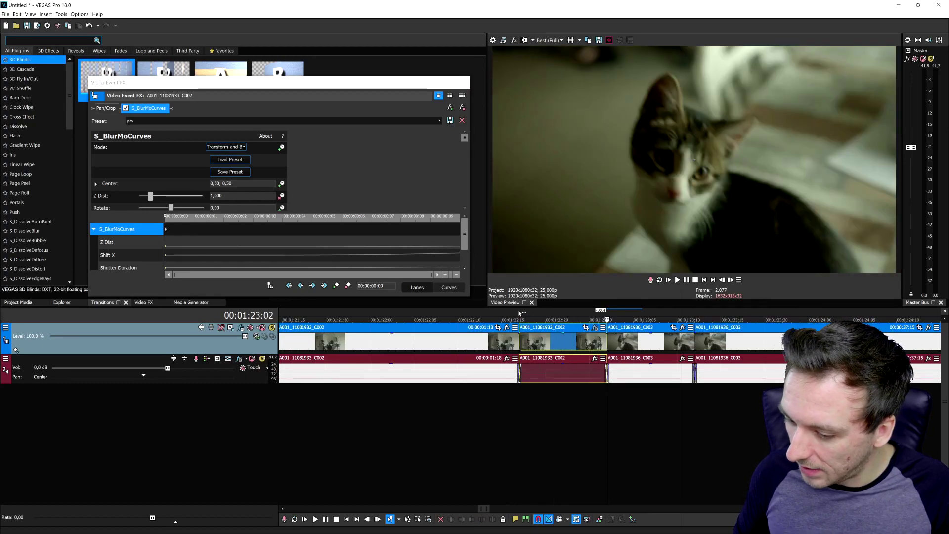
Step: Apply Zoom In Left (B) to the kitten clip's first piece and preview the zoom
click(682, 328)
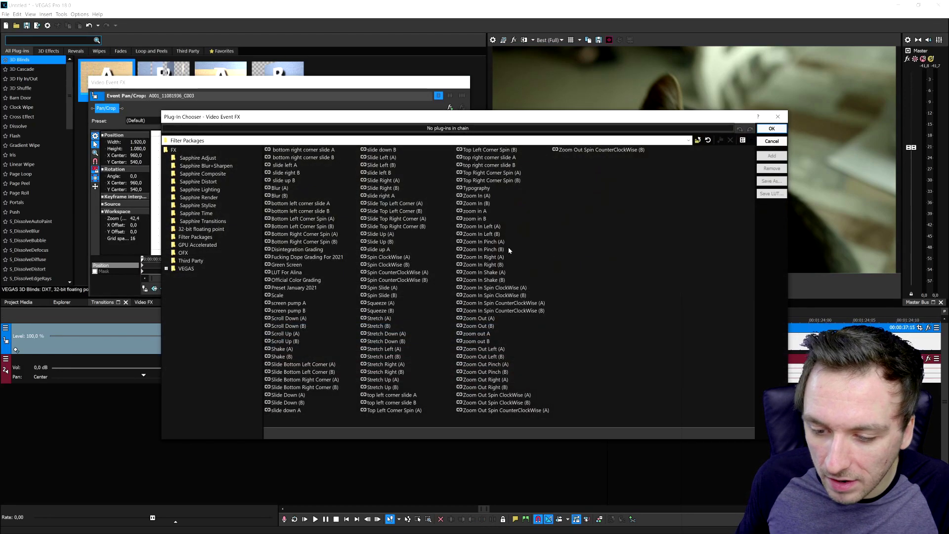
double_click(491, 234)
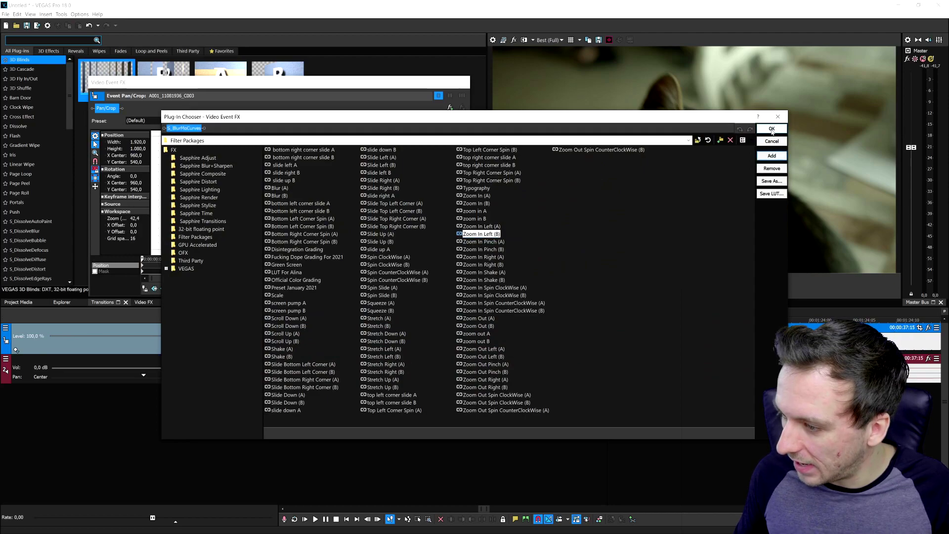
click(772, 128)
click(609, 316)
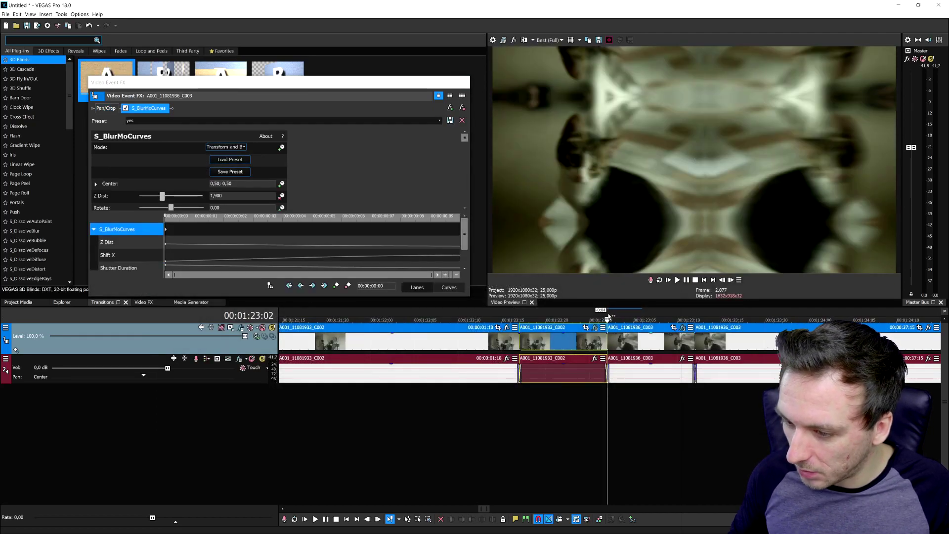
key(space)
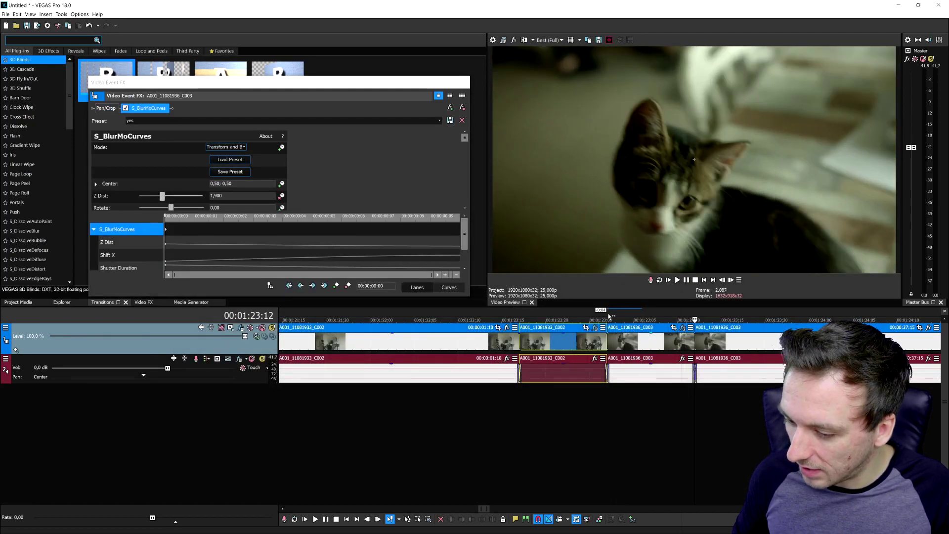
click(405, 317)
key(alt+shift+4)
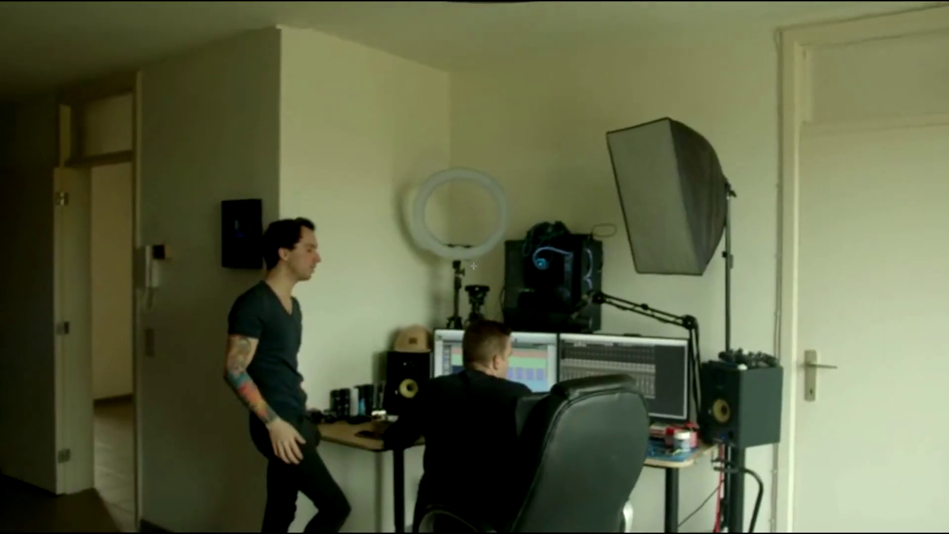
key(Escape)
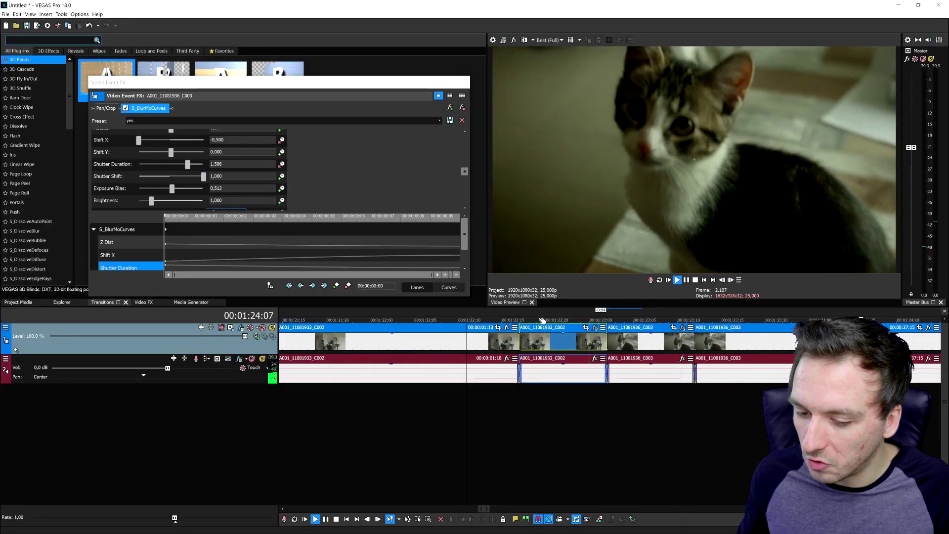
scroll(472, 314, down, 3)
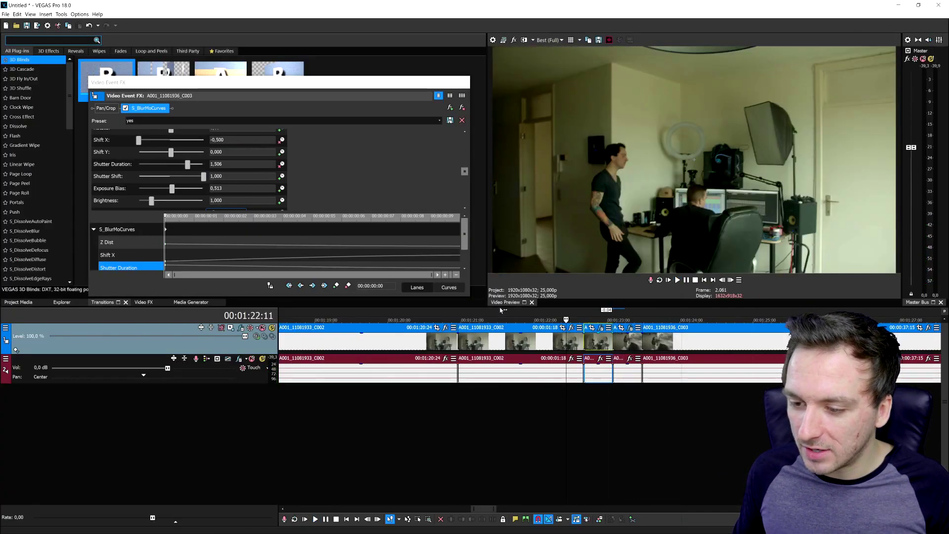
key(space)
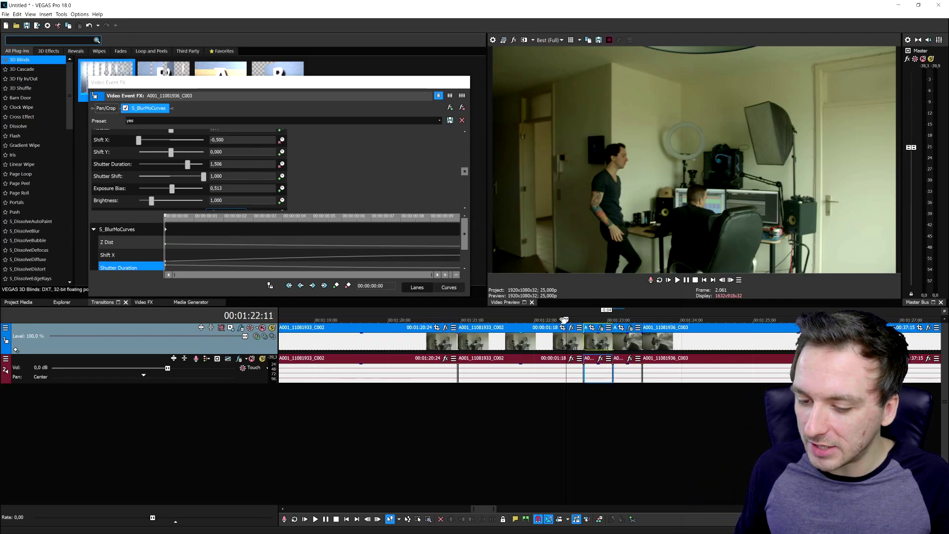
drag(566, 314, 590, 316)
key(space)
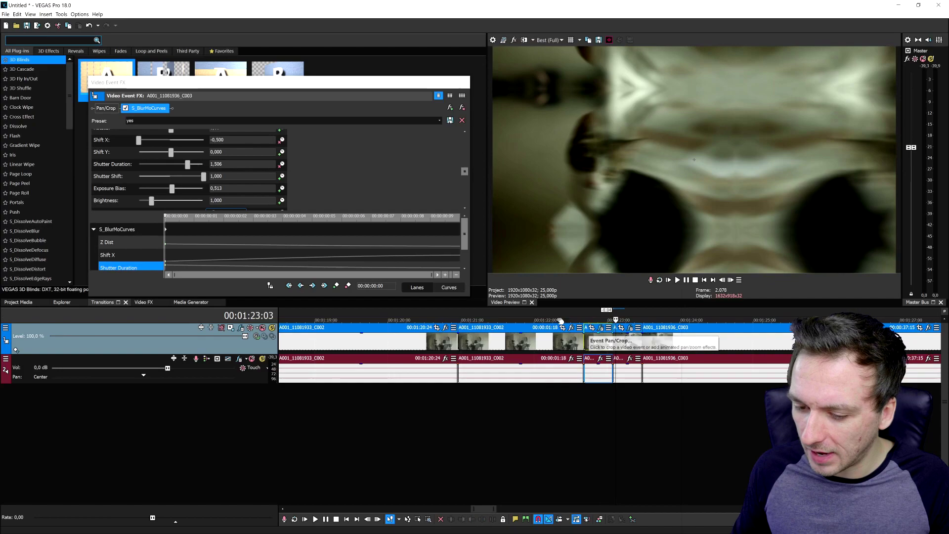
click(455, 318)
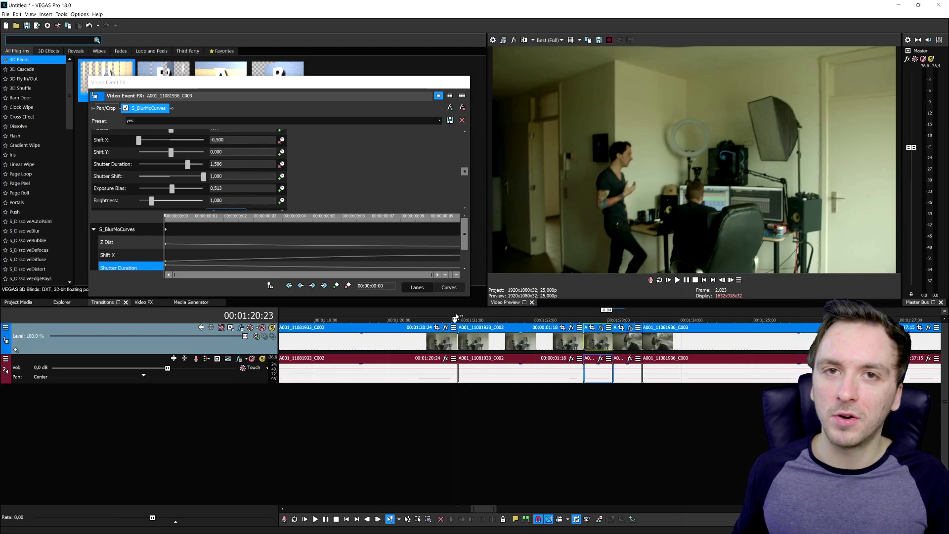
click(527, 311)
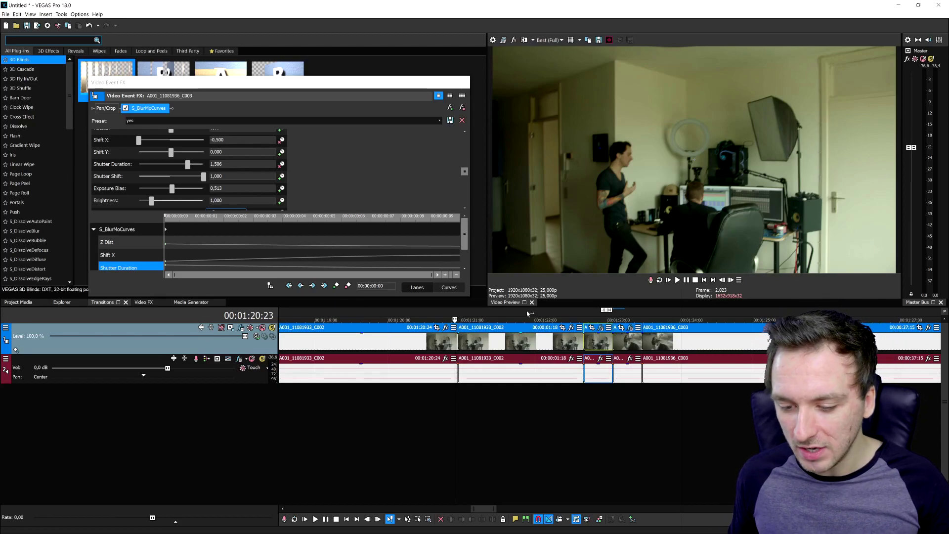